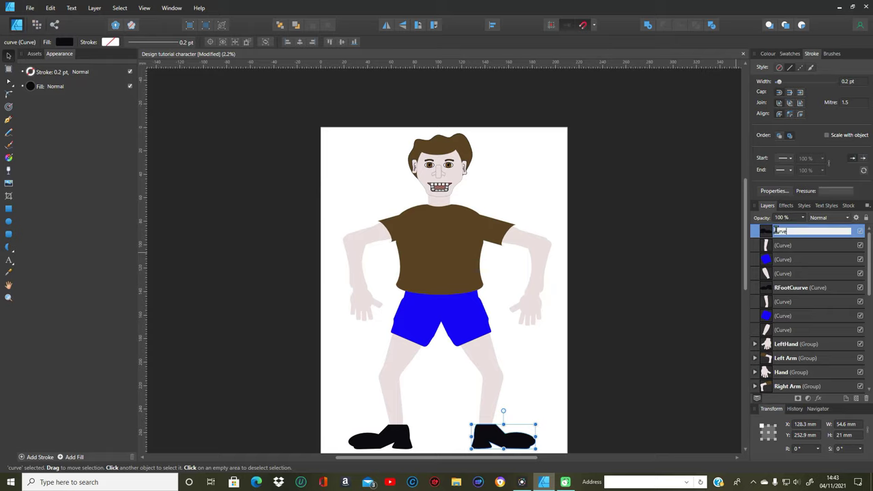
# - Rename the character's left shoe curve to LFoot and the right shoe curve to RFoot
pyautogui.write('LFoot')
pyautogui.press('Return')
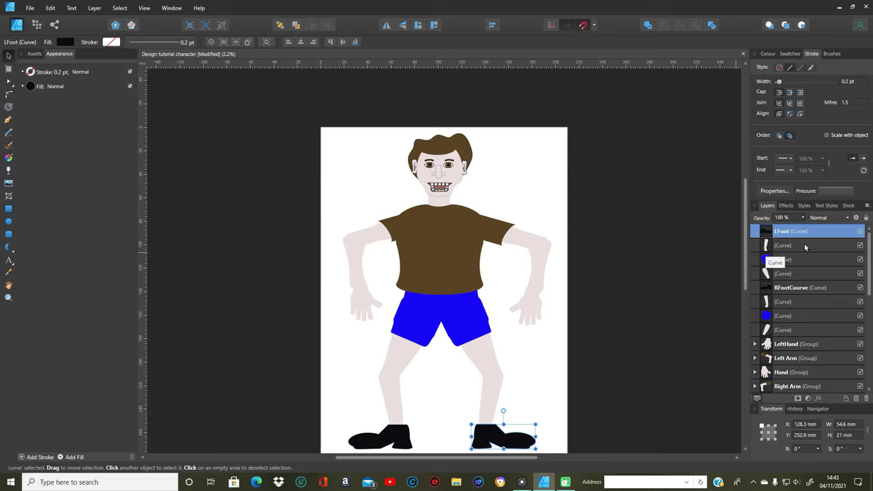
pyautogui.click(793, 289)
pyautogui.click(802, 292)
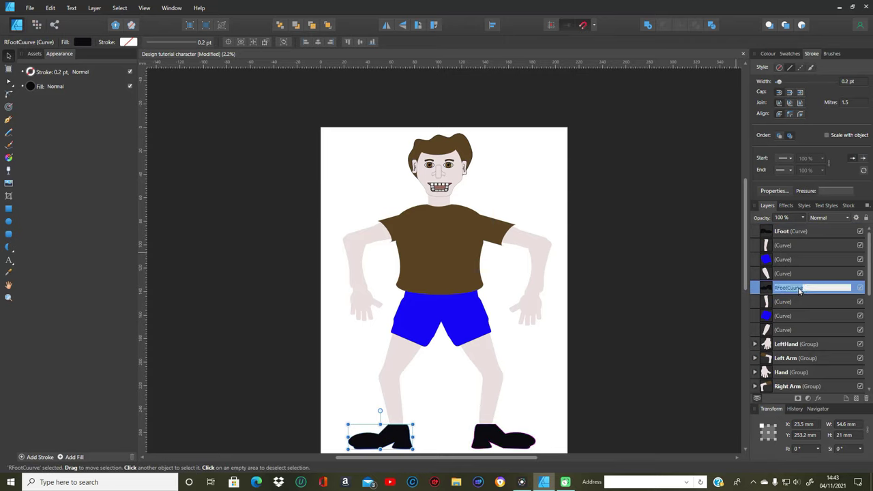
pyautogui.press('Escape')
pyautogui.click(805, 290)
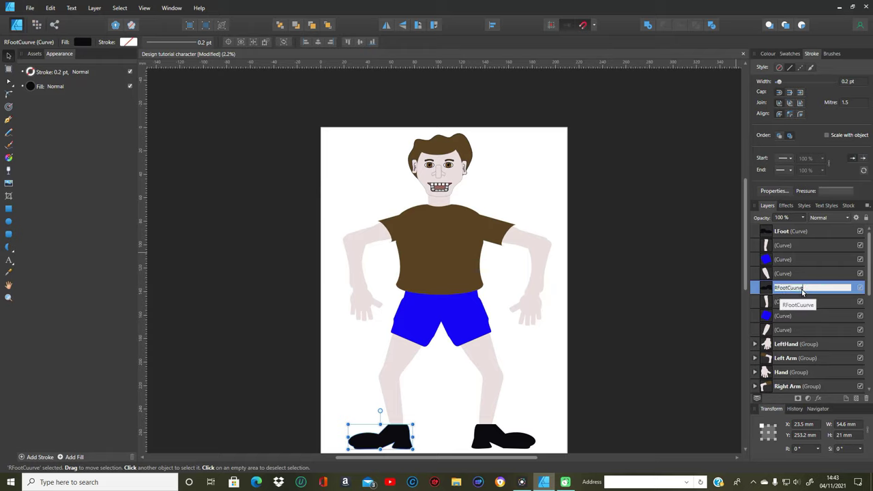
pyautogui.press('BackSpace')
pyautogui.press('BackSpace')
pyautogui.press('BackSpace')
pyautogui.press('Return')
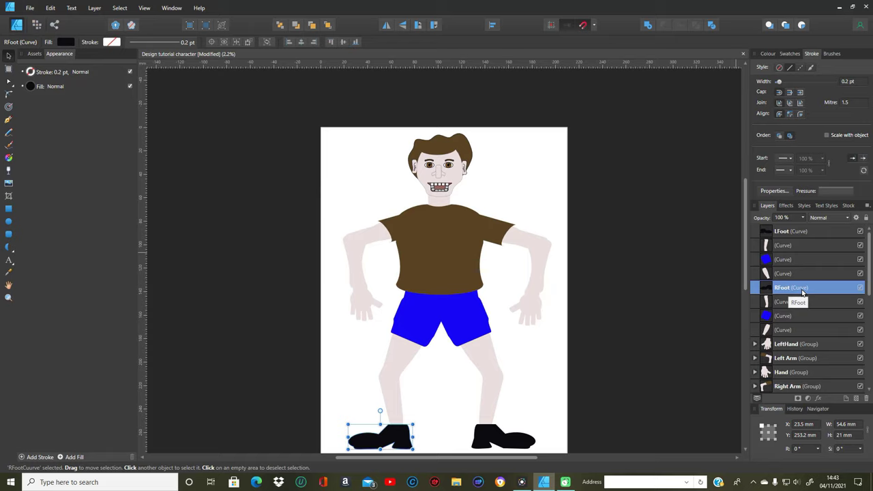
# - Group the three left-leg curves (lower leg, blue shorts leg and thigh) and name the group LThigh
pyautogui.click(778, 246)
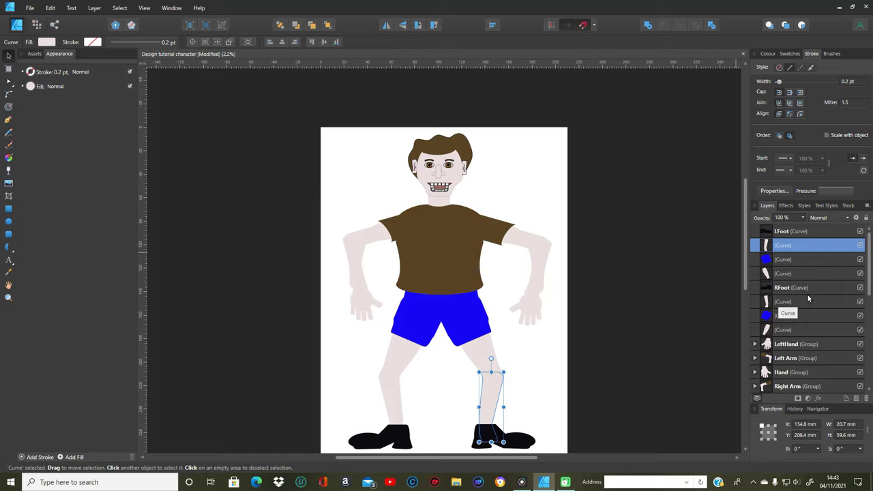
pyautogui.keyDown('shift'); pyautogui.click(783, 274); pyautogui.keyUp('shift')
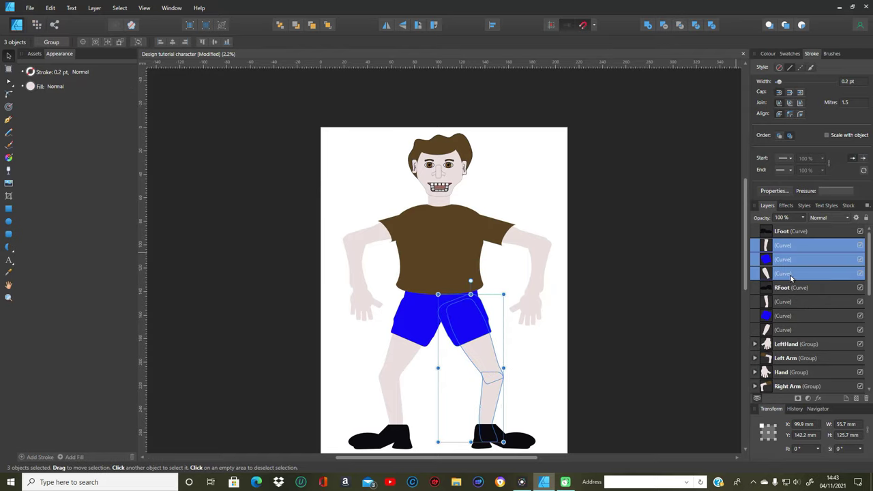
pyautogui.rightClick(798, 273)
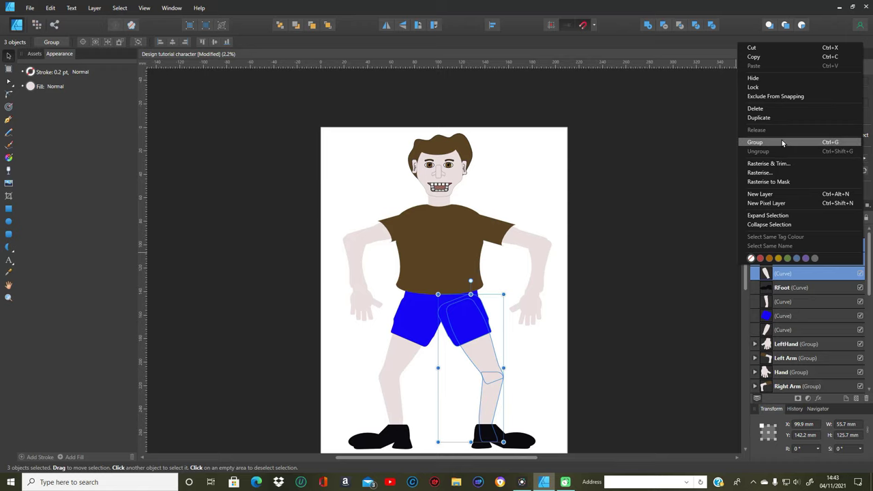
pyautogui.click(782, 140)
pyautogui.doubleClick(792, 245)
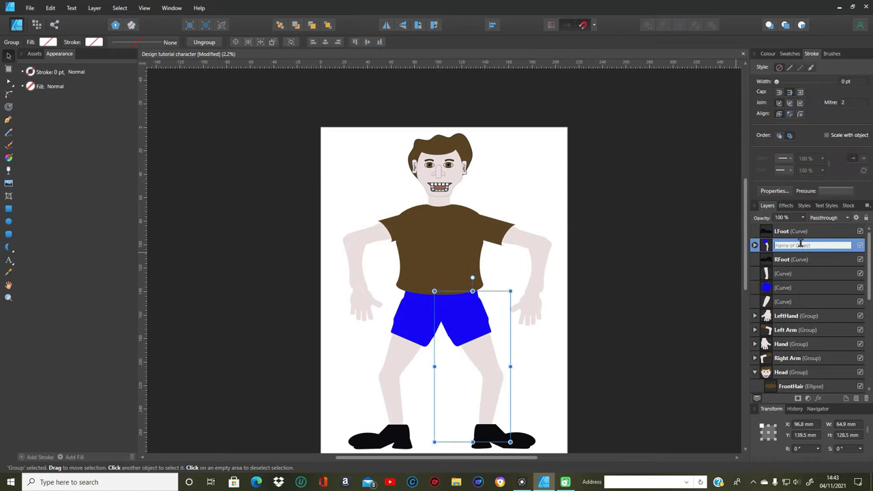
pyautogui.write('L')
pyautogui.press('Return')
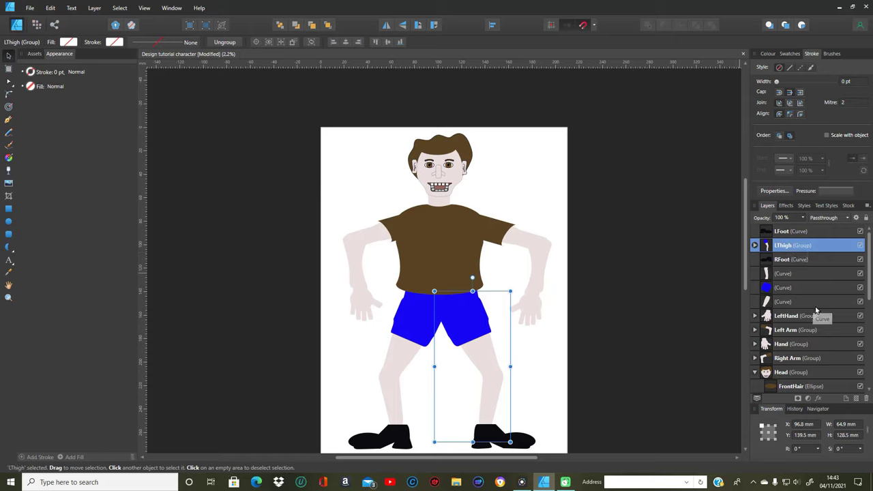
# - Group the three right-leg curves (lower leg, blue shorts leg and thigh) and name the group RThigh
pyautogui.click(788, 273)
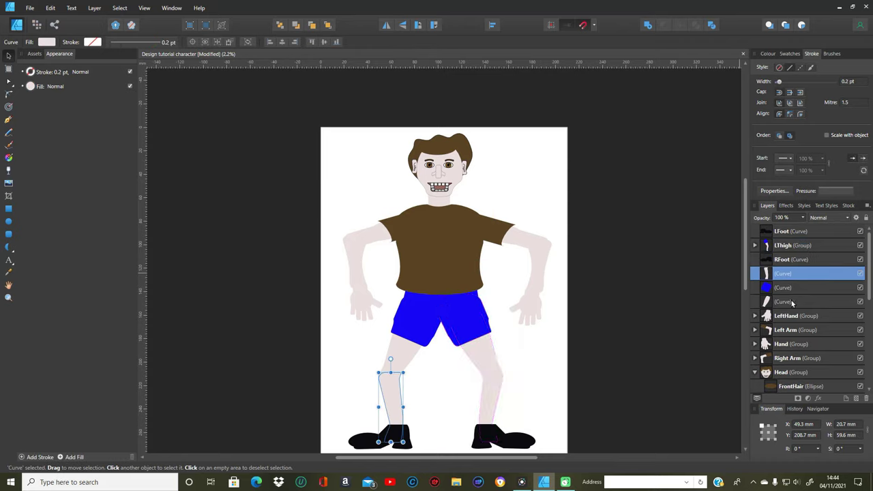
pyautogui.keyDown('shift'); pyautogui.click(792, 302); pyautogui.keyUp('shift')
pyautogui.rightClick(792, 304)
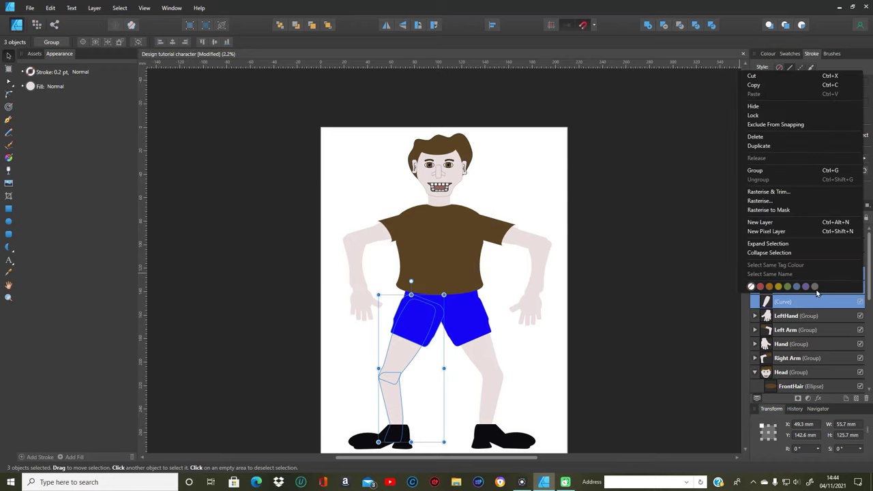
pyautogui.click(773, 170)
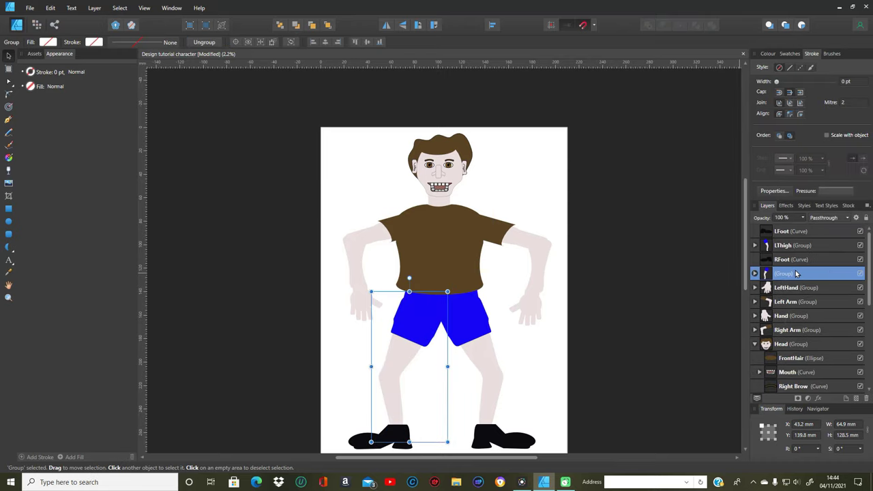
pyautogui.doubleClick(793, 273)
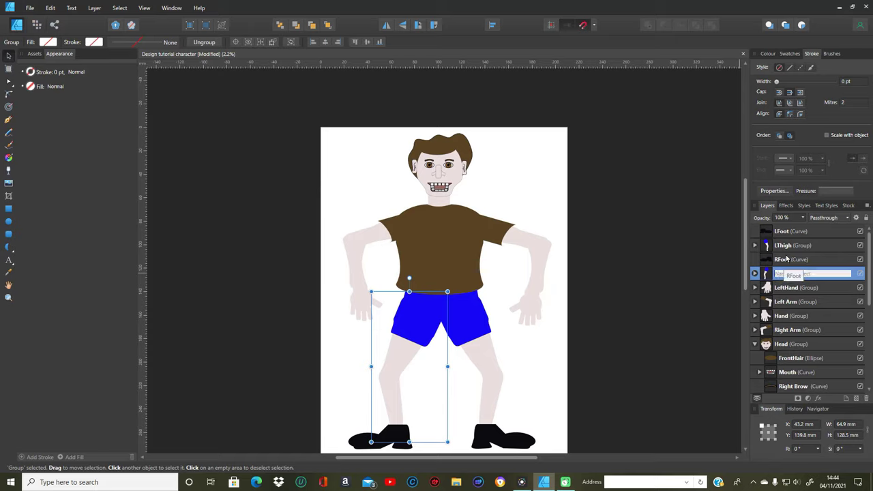
pyautogui.write('R')
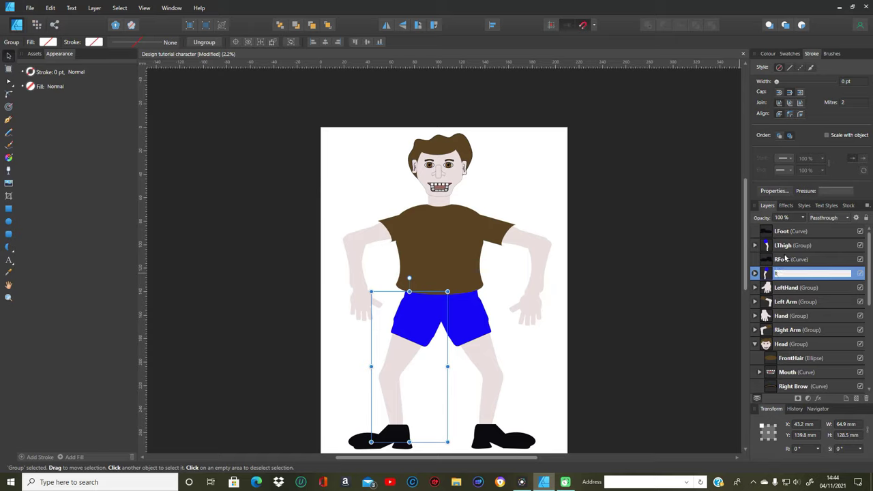
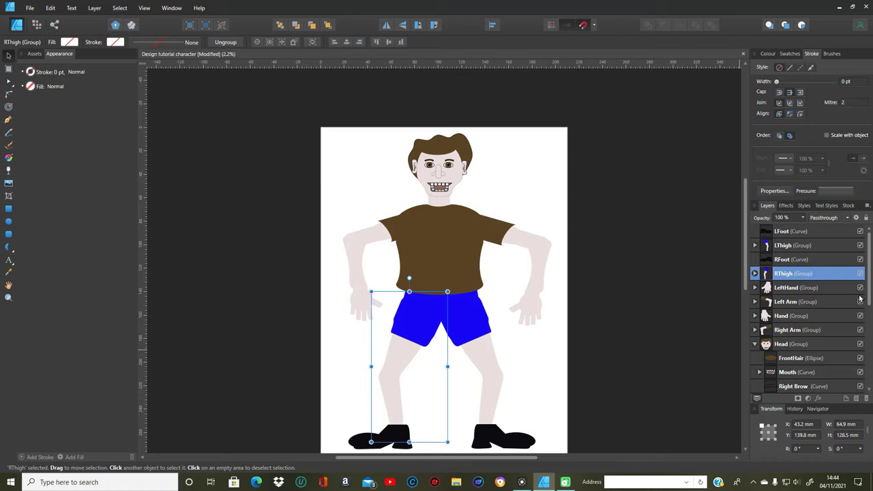
# - Group the brown torso, neck and blue hip curves at the end of the layer stack and name the group Hip
pyautogui.moveTo(868, 300); pyautogui.dragTo(863, 387)
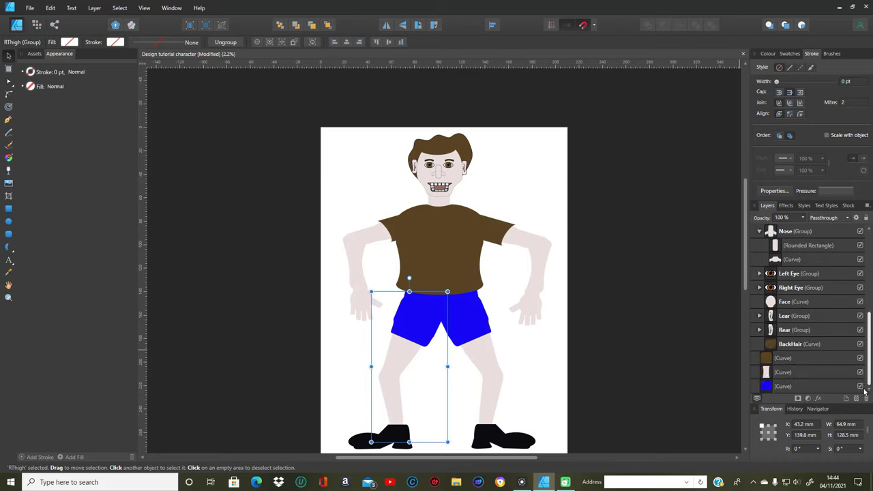
pyautogui.click(799, 358)
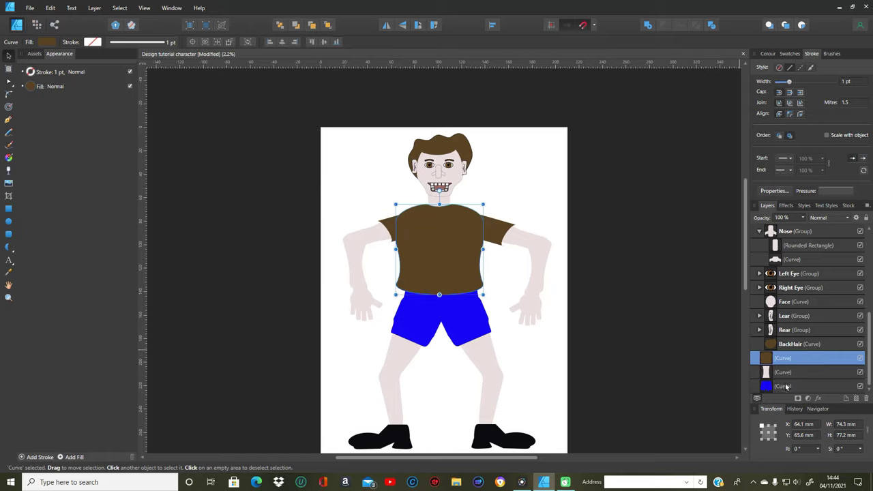
pyautogui.keyDown('shift'); pyautogui.click(785, 386); pyautogui.keyUp('shift')
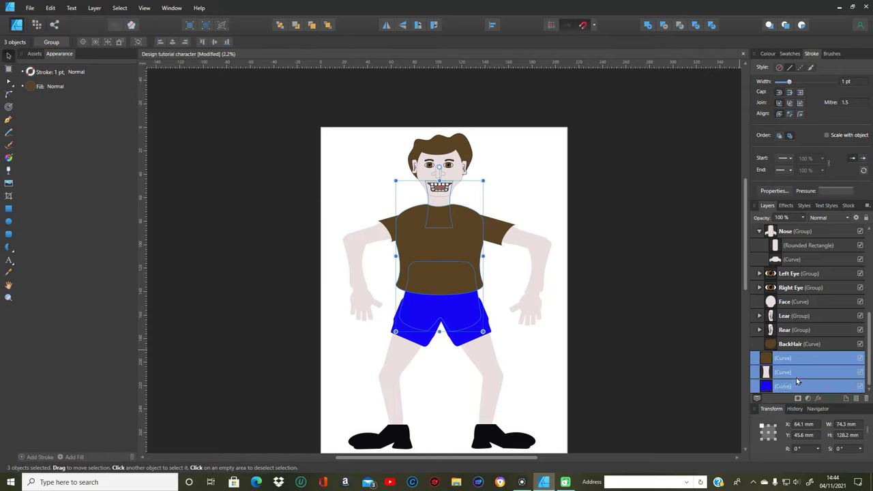
pyautogui.rightClick(841, 385)
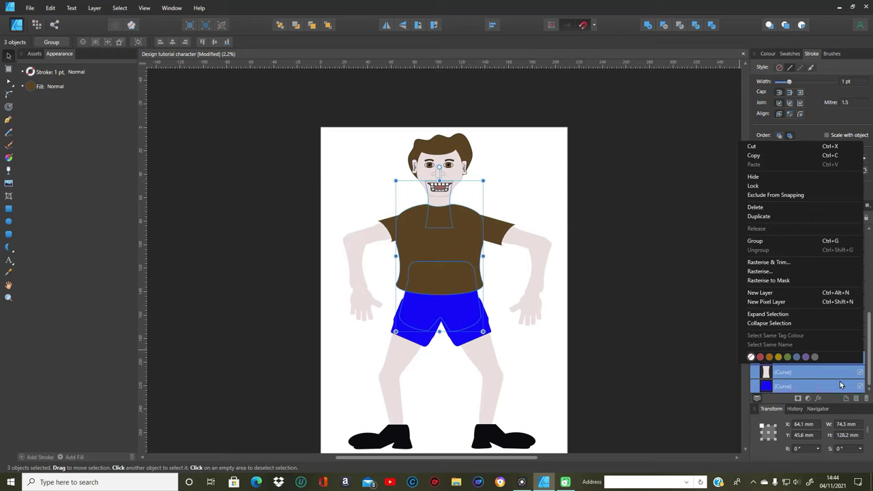
pyautogui.click(776, 240)
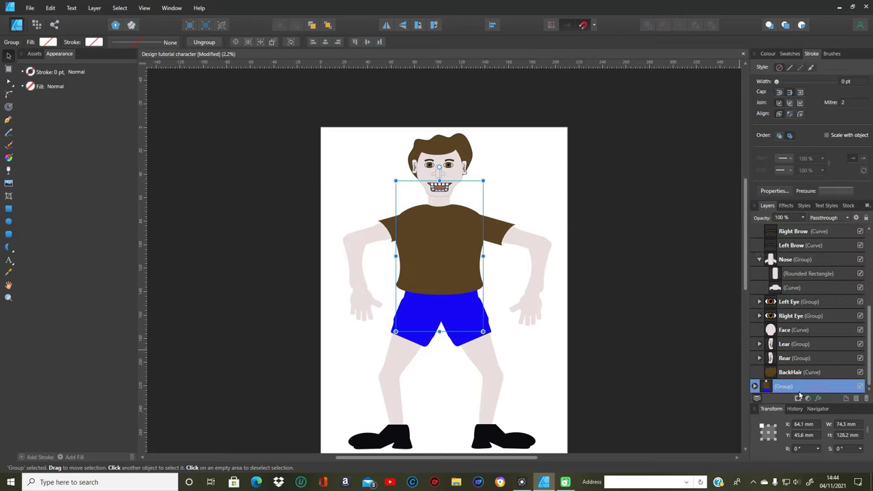
pyautogui.doubleClick(796, 386)
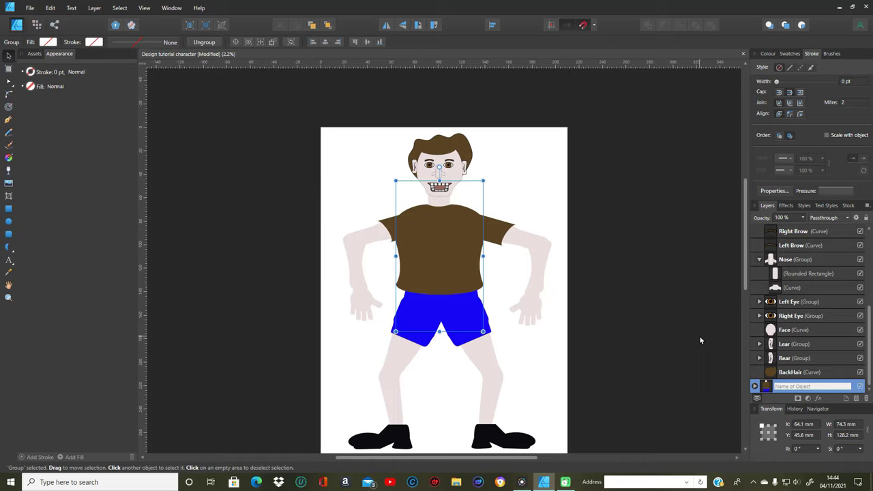
pyautogui.write('Hip')
pyautogui.press('Return')
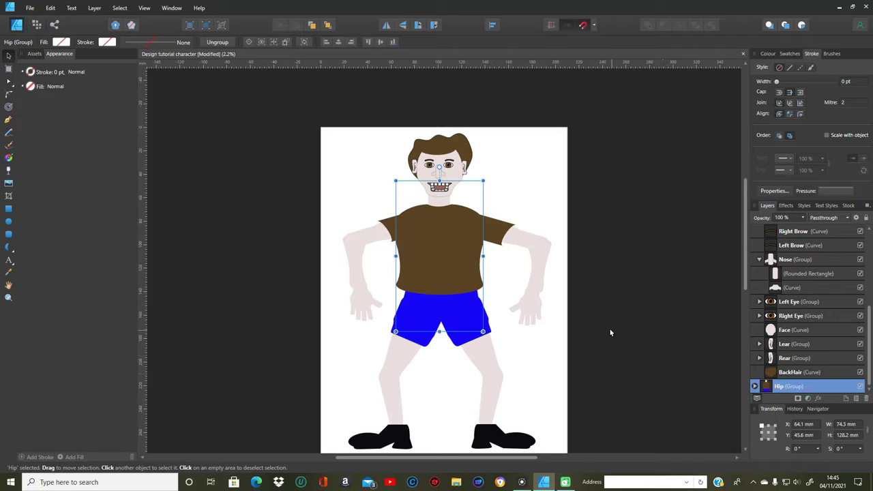
# - Select all of the character's objects, hide them together and clear the selection
pyautogui.click(631, 324)
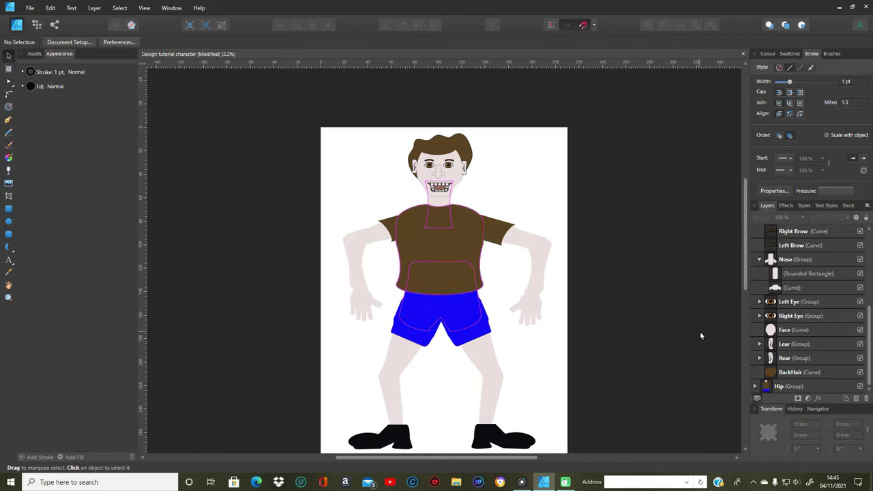
pyautogui.moveTo(870, 362); pyautogui.dragTo(867, 336)
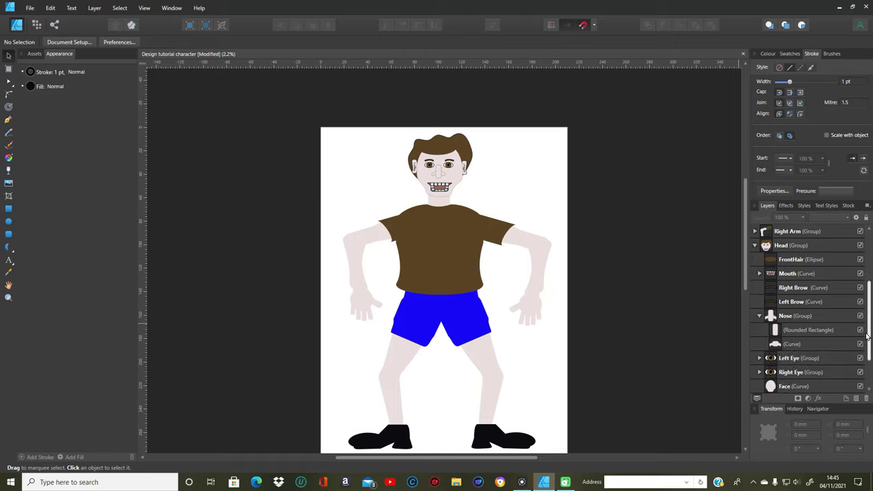
pyautogui.moveTo(866, 336); pyautogui.dragTo(871, 235)
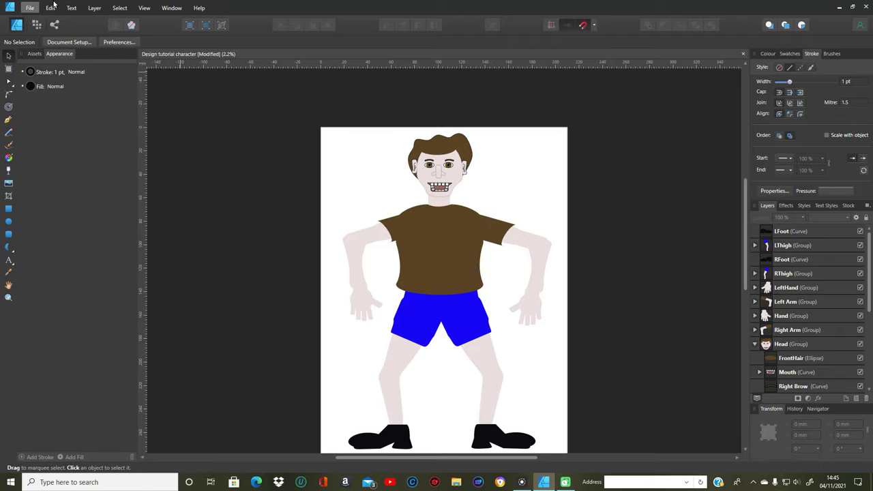
pyautogui.click(108, 10)
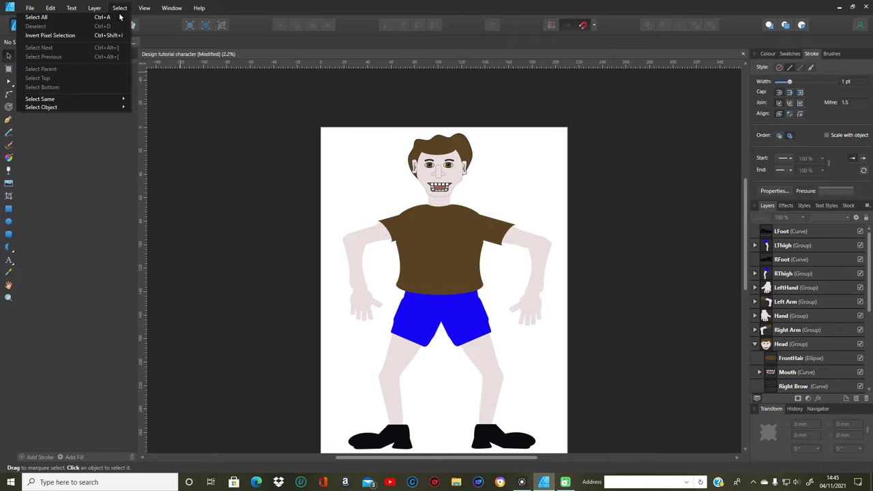
pyautogui.click(117, 17)
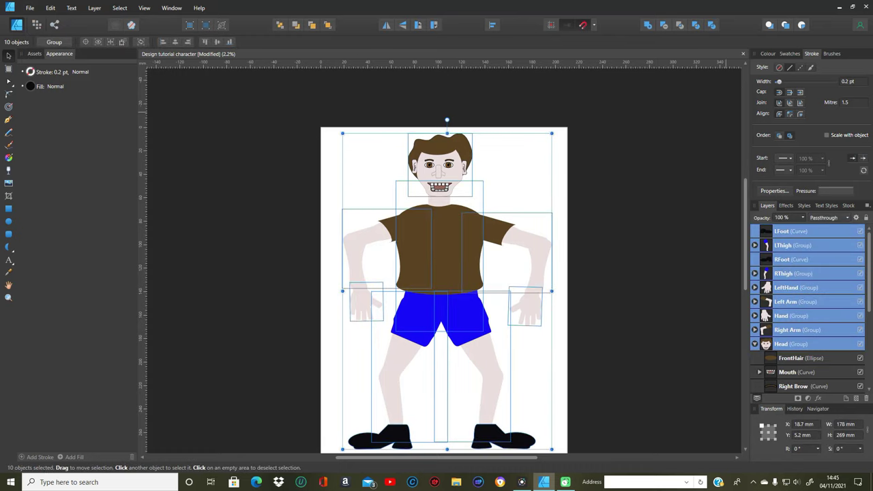
pyautogui.click(861, 231)
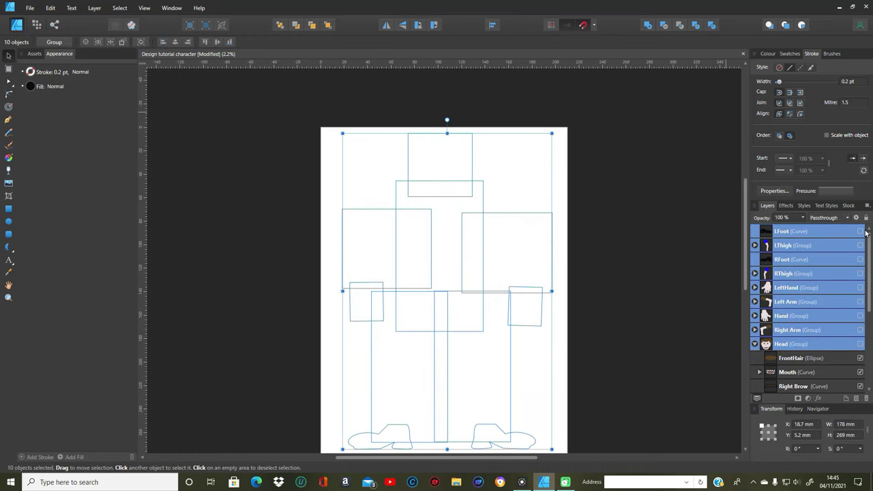
pyautogui.click(662, 357)
# - Show only the Head group and hide its Mouth, Right Brow and Left Brow layers
pyautogui.click(860, 343)
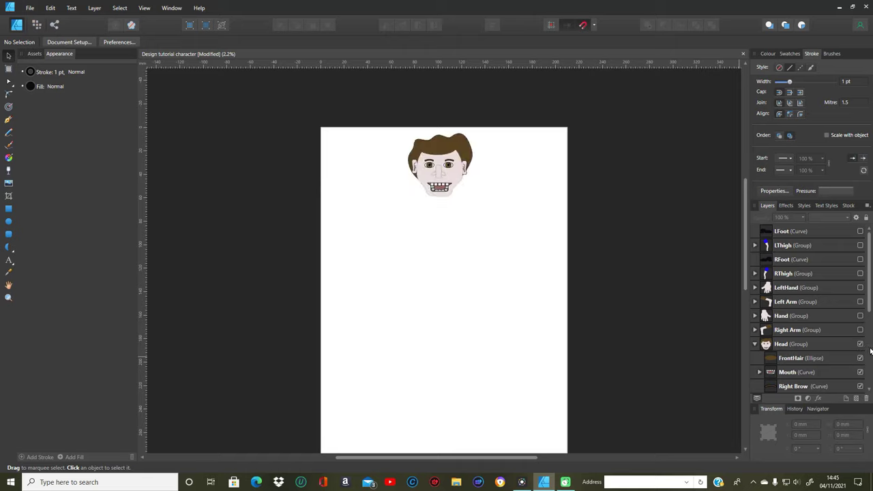
pyautogui.click(860, 372)
pyautogui.scroll(-3, 861, 341)
pyautogui.scroll(2, 855, 301)
pyautogui.click(860, 301)
pyautogui.click(860, 316)
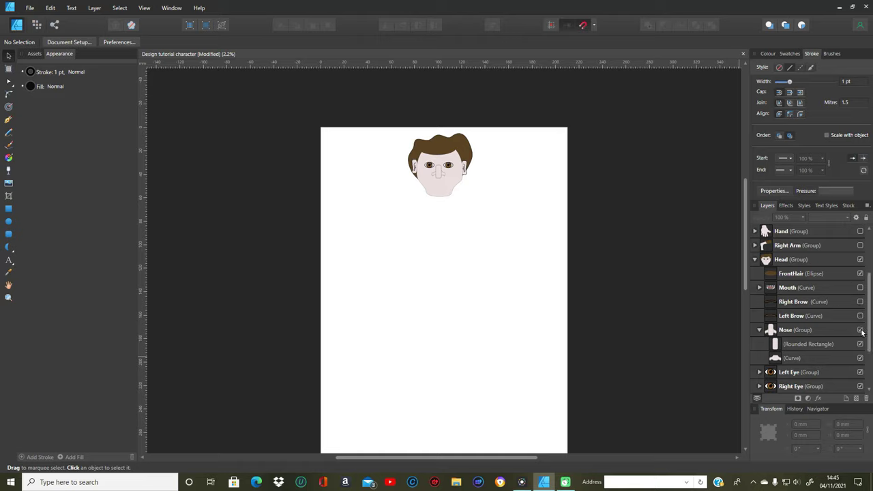
# - Hide the Nose group with its two shapes, the Left Eye and Right Eye groups, and the Face curve
pyautogui.click(860, 344)
pyautogui.click(859, 358)
pyautogui.click(859, 372)
pyautogui.scroll(-2, 869, 365)
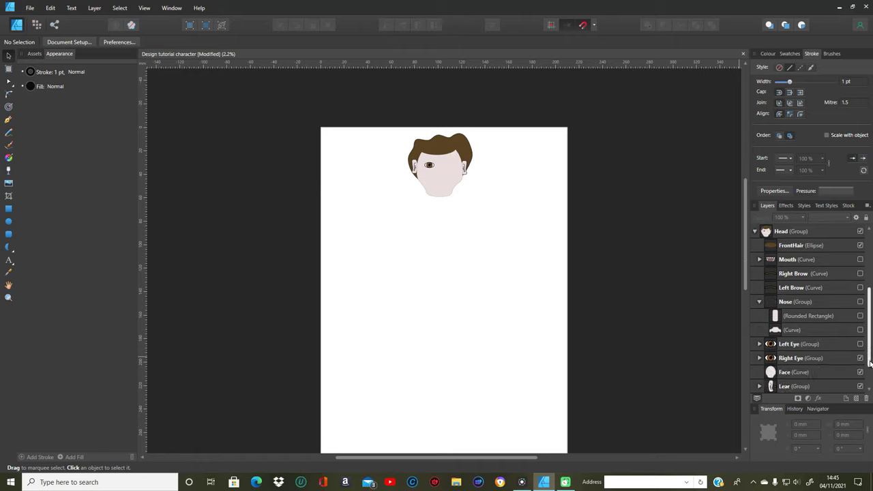
pyautogui.click(859, 358)
pyautogui.click(859, 372)
# - Hide the Lear and Rear ear groups and the BackHair curve, leaving FrontHair as the head's only visible part
pyautogui.scroll(-2, 868, 375)
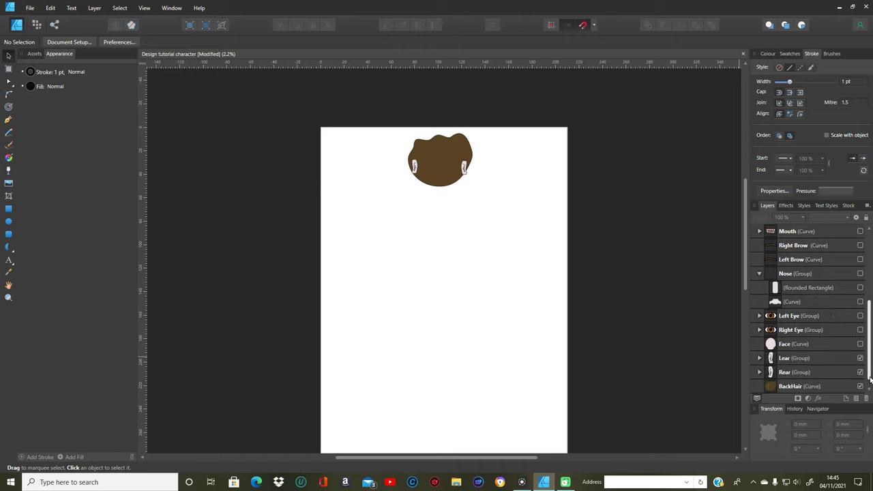
pyautogui.click(860, 359)
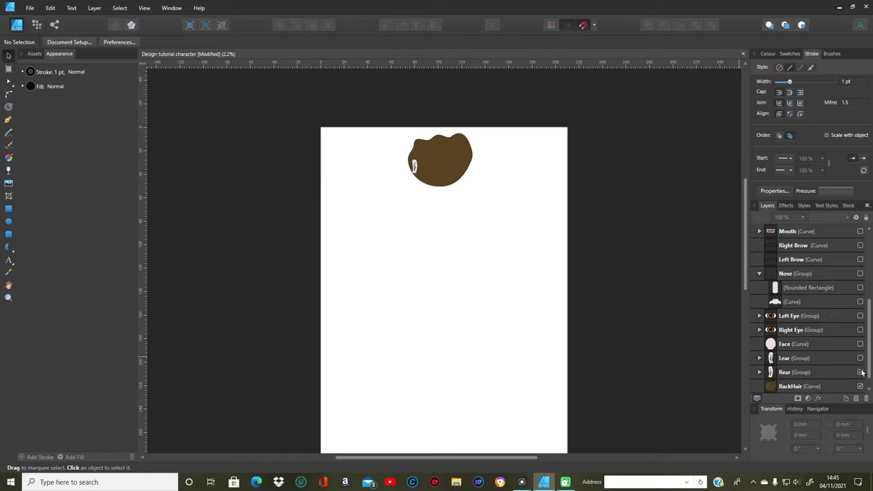
pyautogui.click(860, 373)
pyautogui.click(859, 386)
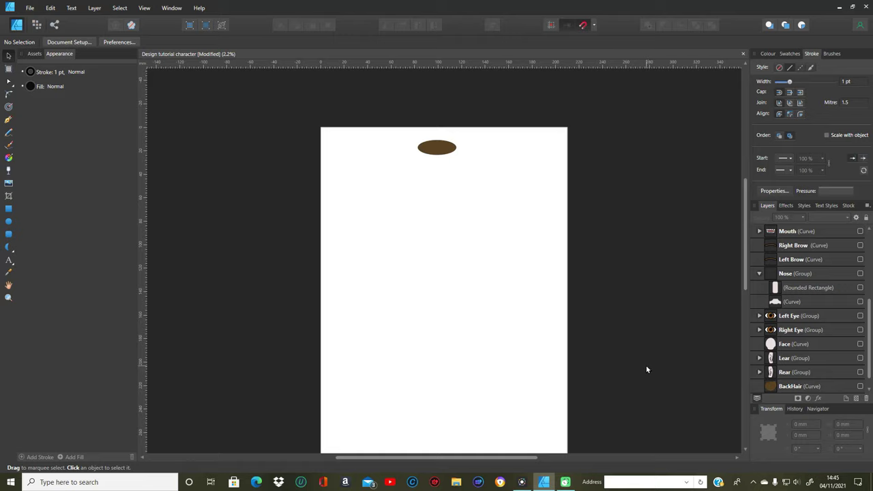
# - Give the Head group a solid black stroke 0.2 pt wide, outlining the front hair ellipse
pyautogui.click(145, 8)
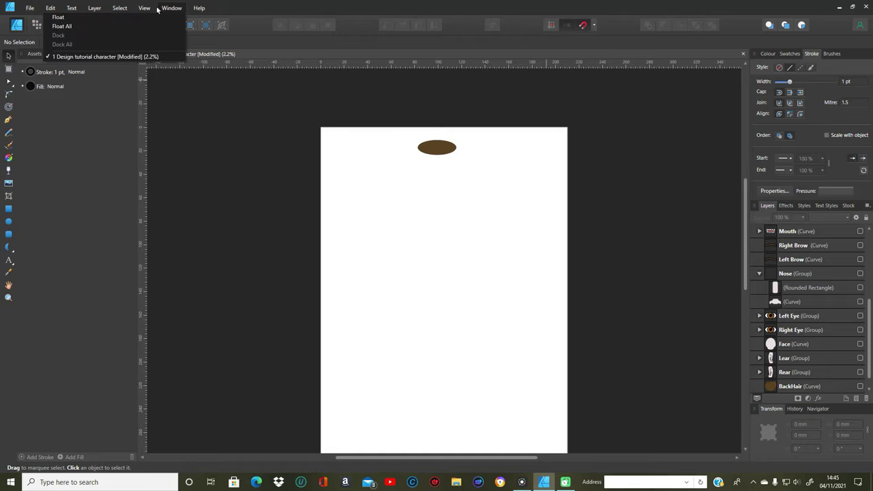
pyautogui.click(151, 9)
pyautogui.click(152, 9)
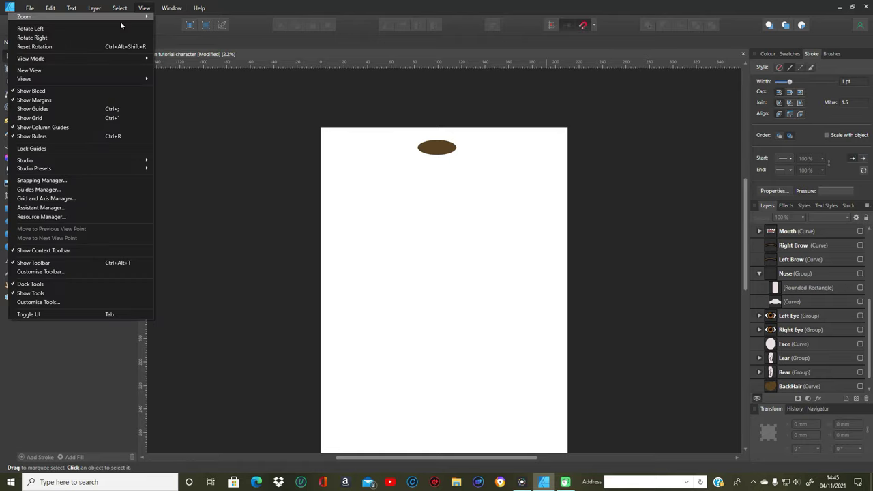
pyautogui.moveTo(127, 17)
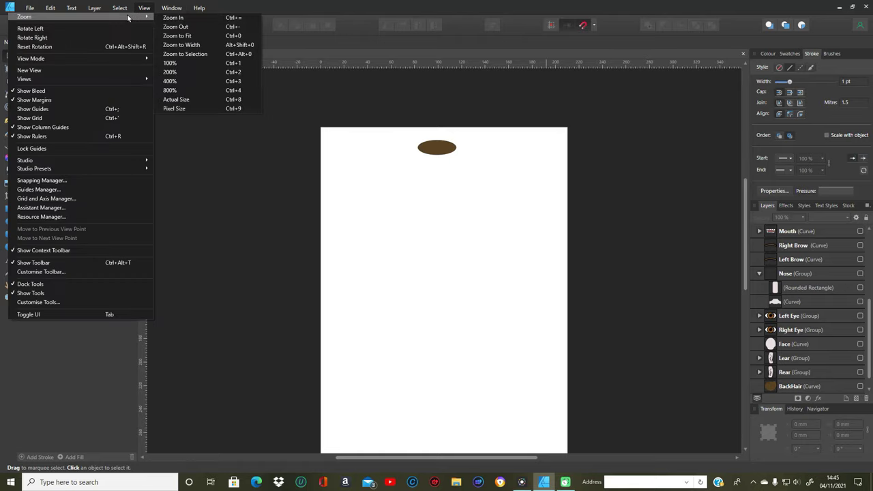
pyautogui.click(203, 62)
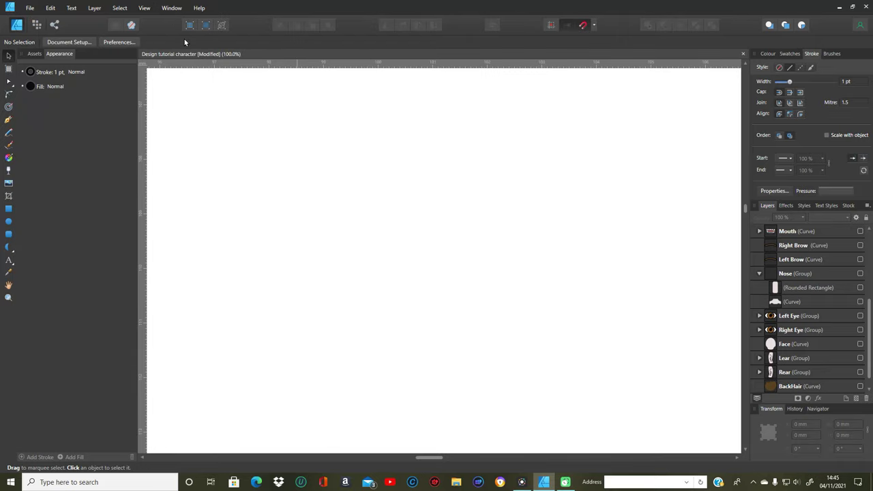
pyautogui.hotkey('ctrl', '0')
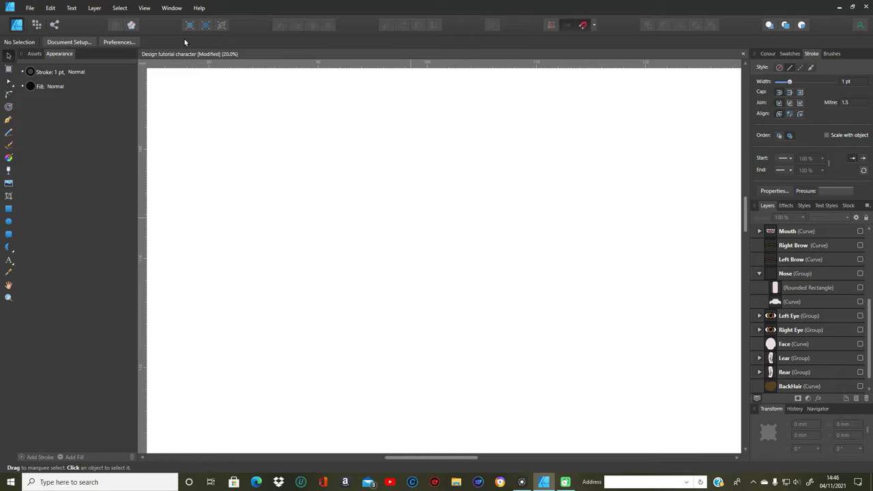
pyautogui.moveTo(746, 207); pyautogui.dragTo(735, 110)
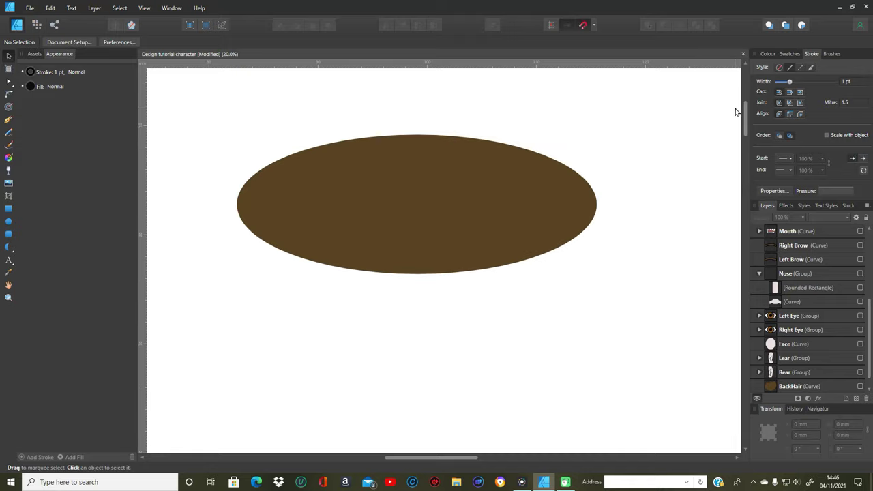
pyautogui.click(422, 236)
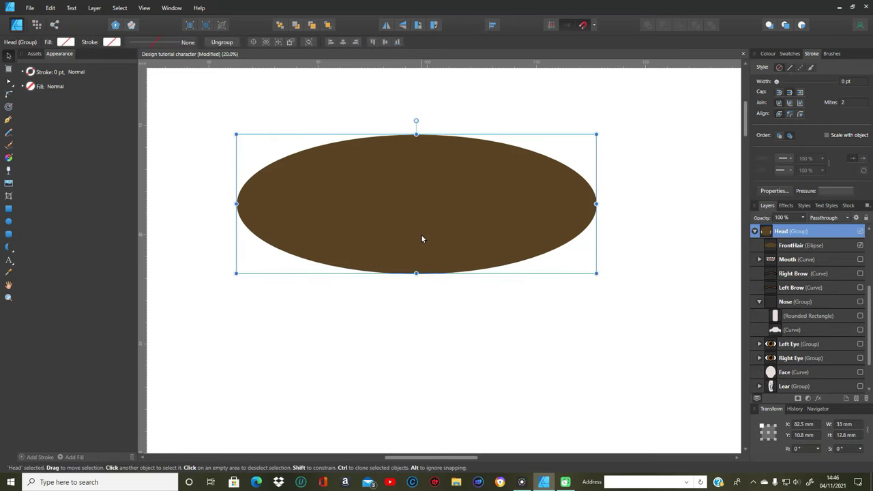
pyautogui.click(789, 67)
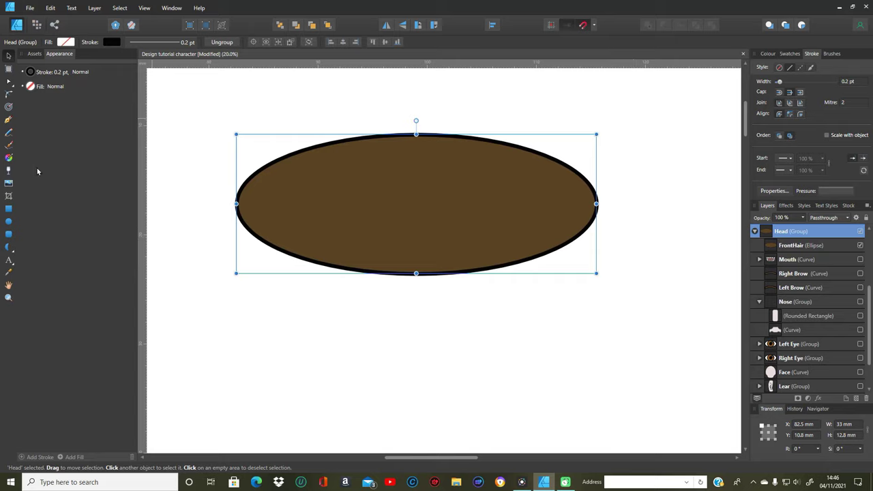
# - Start a curved spiral with the Pen tool in smart mode, drawing its inner turn from the middle of the front hair ellipse
pyautogui.click(8, 120)
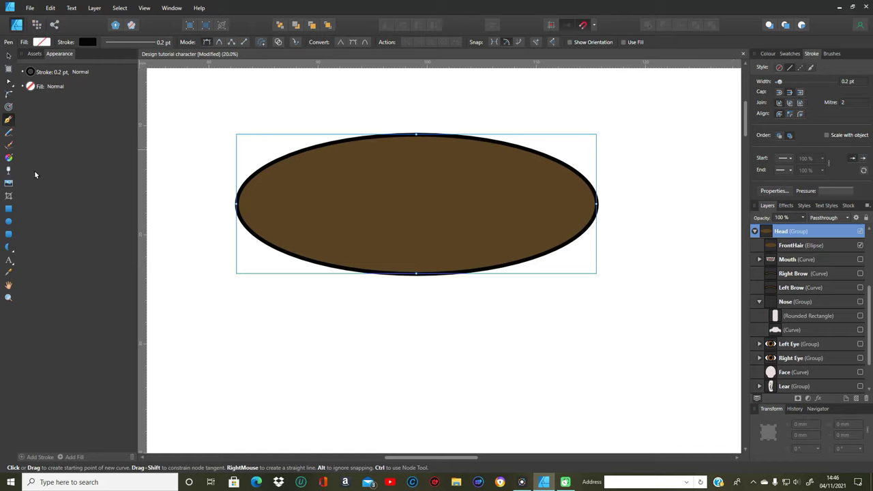
pyautogui.click(206, 42)
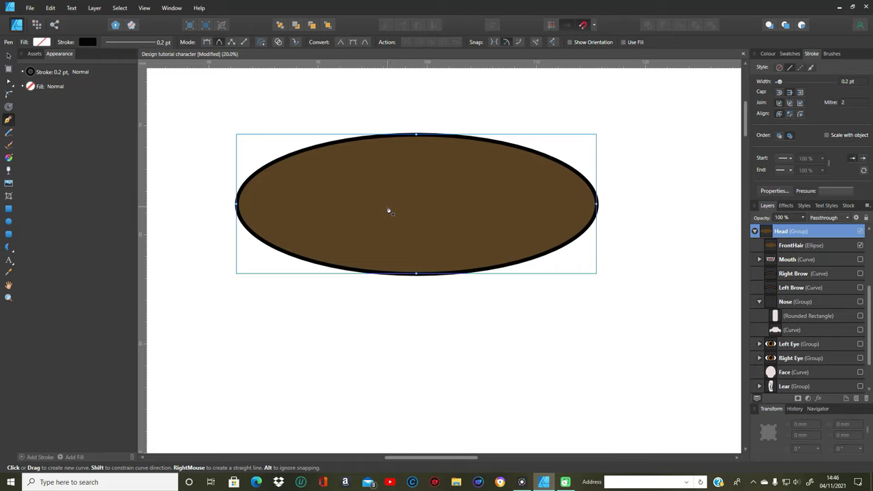
pyautogui.click(349, 202)
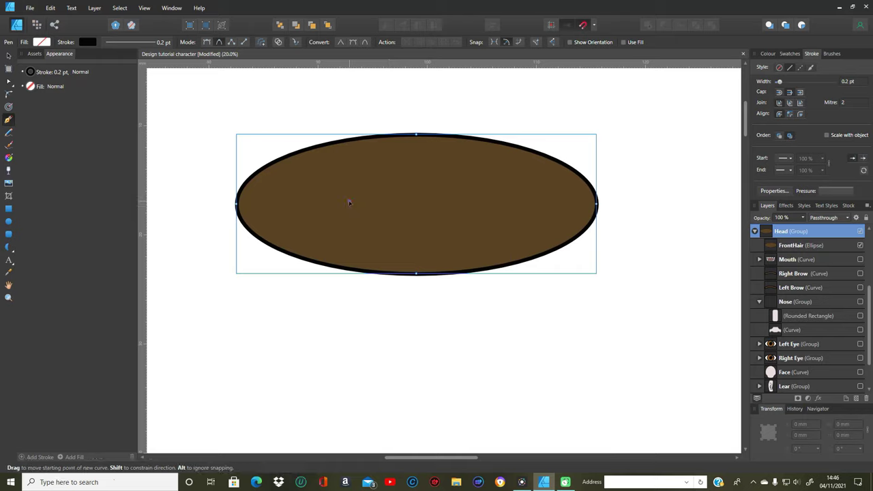
pyautogui.click(402, 226)
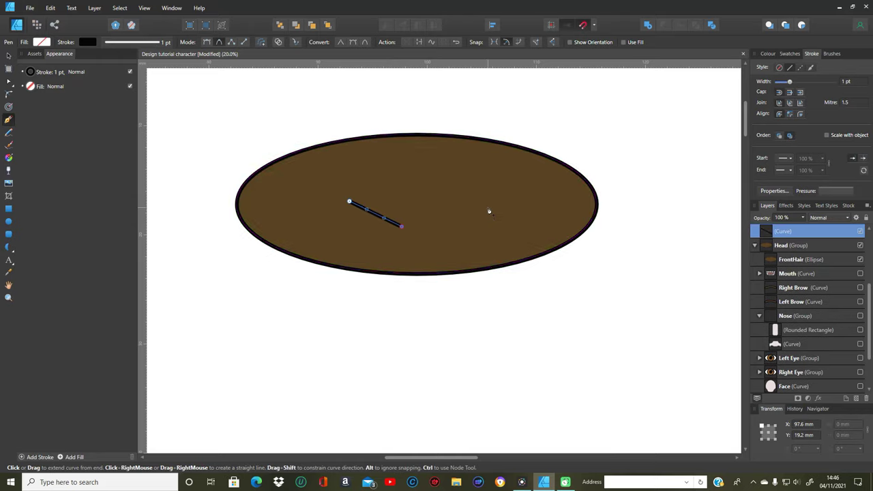
pyautogui.click(488, 208)
pyautogui.click(478, 177)
pyautogui.click(405, 174)
pyautogui.click(326, 176)
pyautogui.click(302, 213)
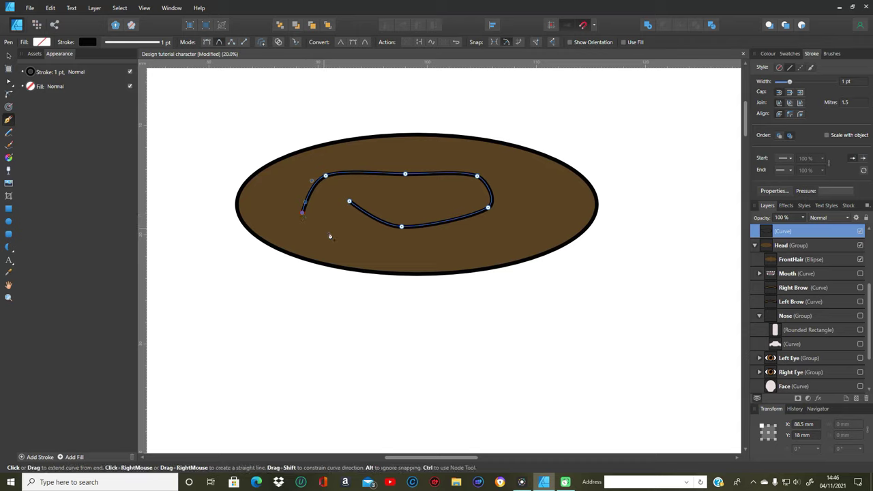
pyautogui.click(347, 246)
pyautogui.click(470, 250)
pyautogui.click(510, 236)
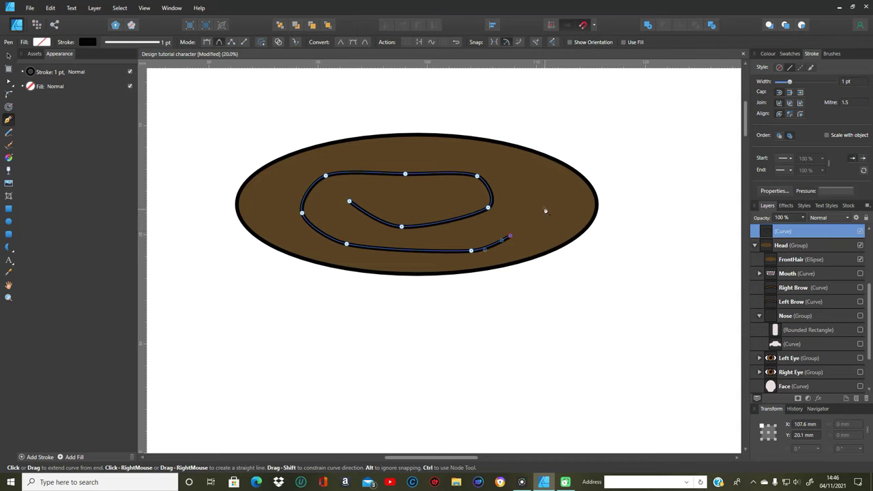
# - Extend the spiral with a wider outer turn that ends on the ellipse's upper right edge, and finish the curve
pyautogui.click(542, 197)
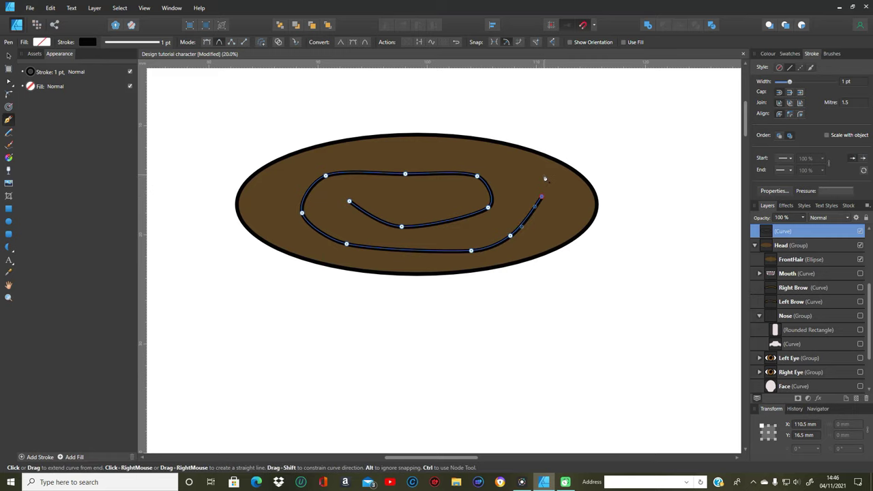
pyautogui.click(522, 162)
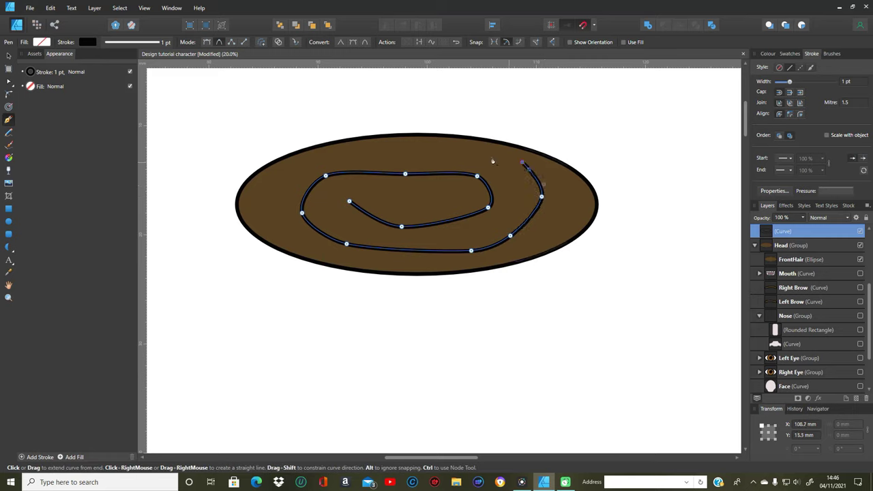
pyautogui.click(423, 149)
pyautogui.click(316, 158)
pyautogui.click(266, 214)
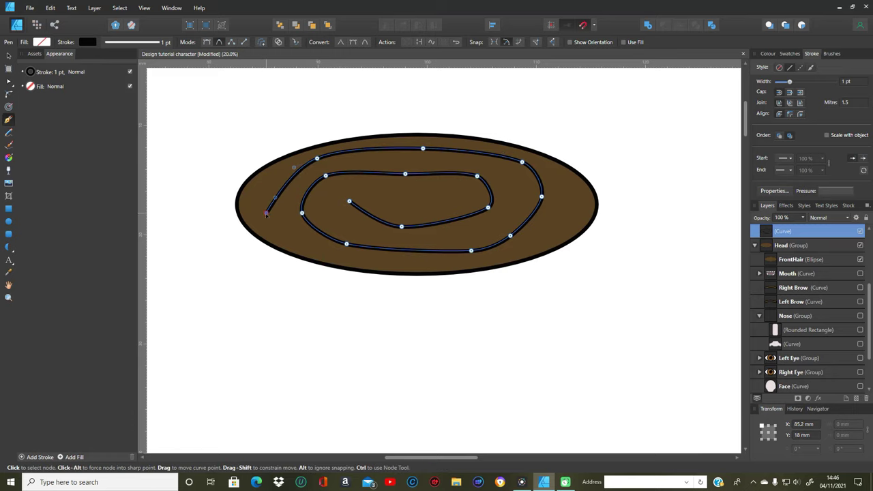
pyautogui.click(327, 256)
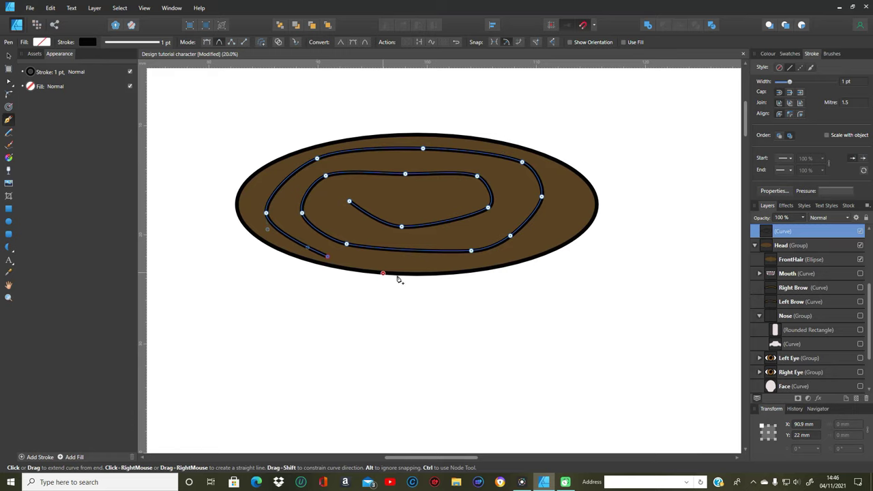
pyautogui.click(445, 265)
pyautogui.moveTo(539, 244); pyautogui.dragTo(555, 234)
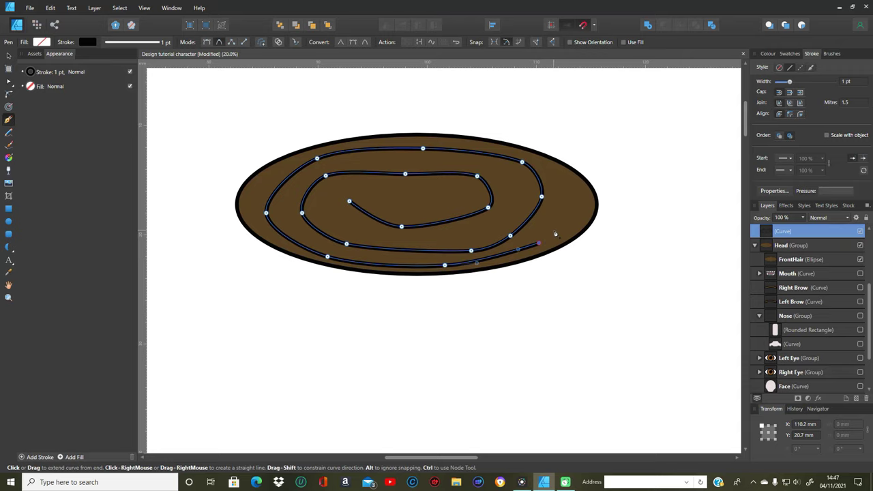
pyautogui.moveTo(568, 198); pyautogui.dragTo(568, 172)
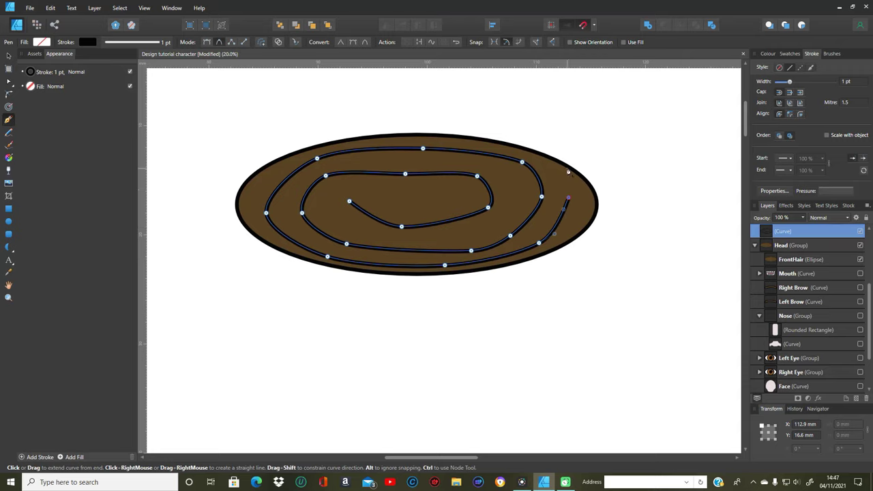
pyautogui.click(567, 166)
pyautogui.click(8, 83)
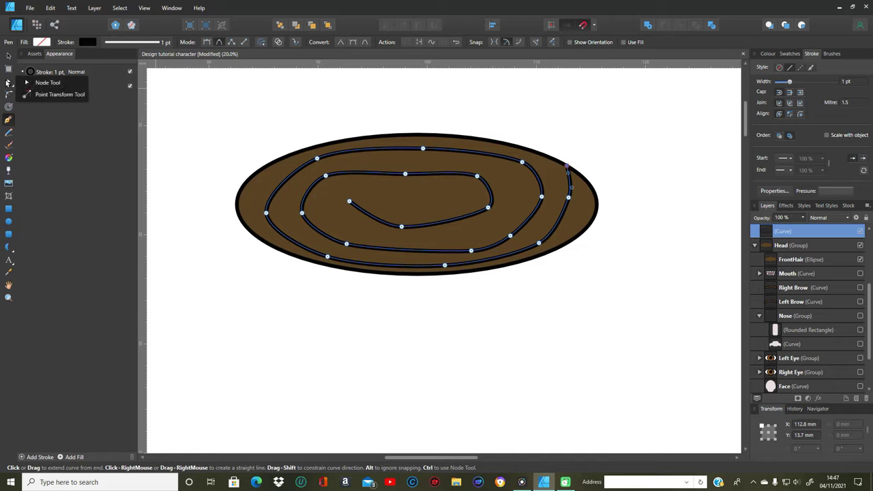
pyautogui.press('Escape')
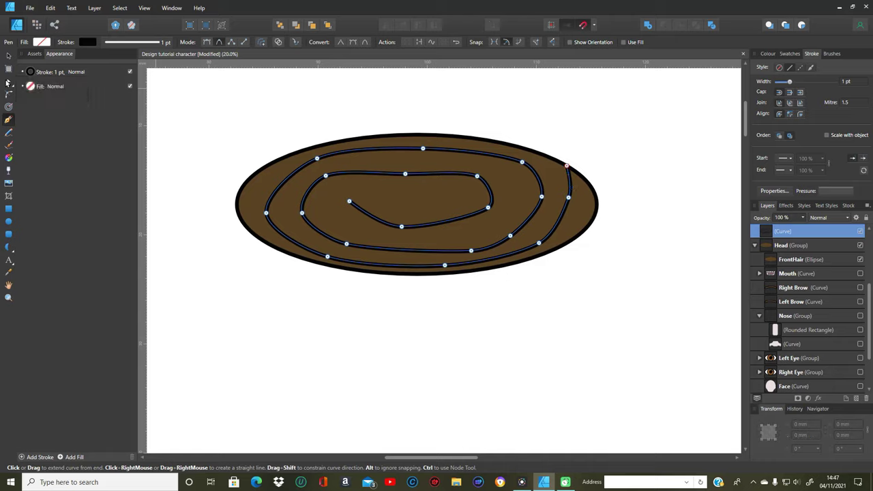
pyautogui.press('Escape')
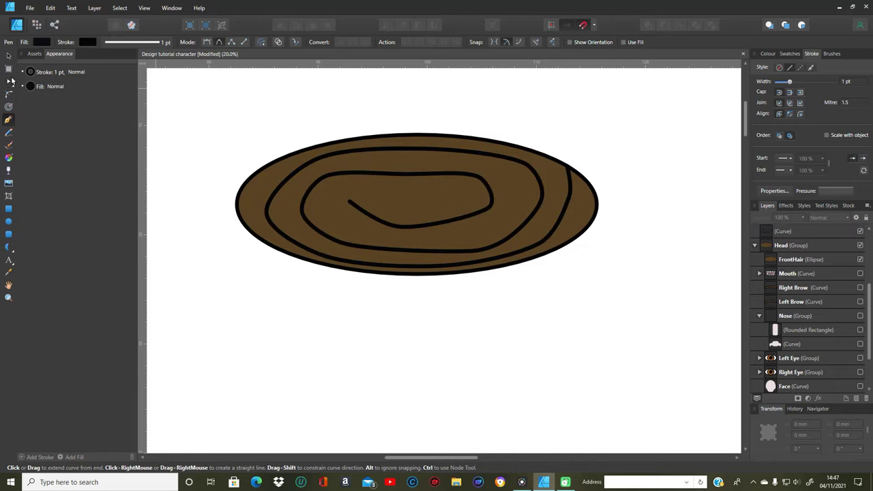
pyautogui.click(8, 82)
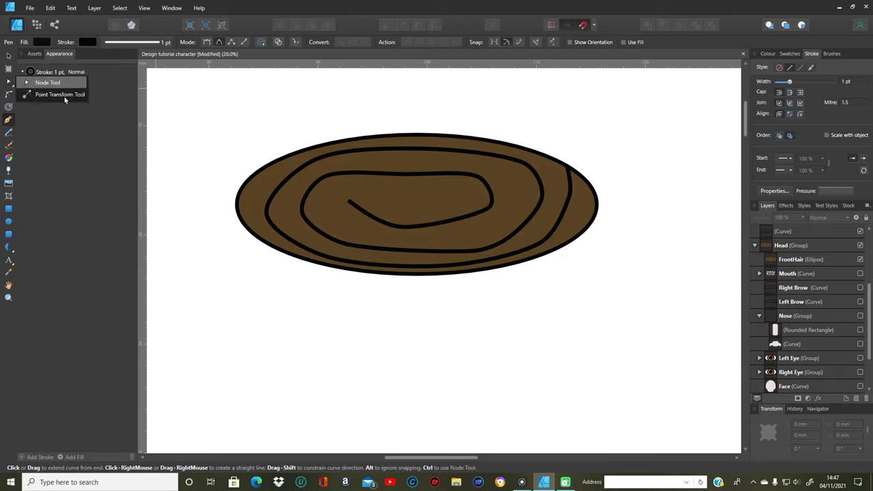
pyautogui.click(352, 201)
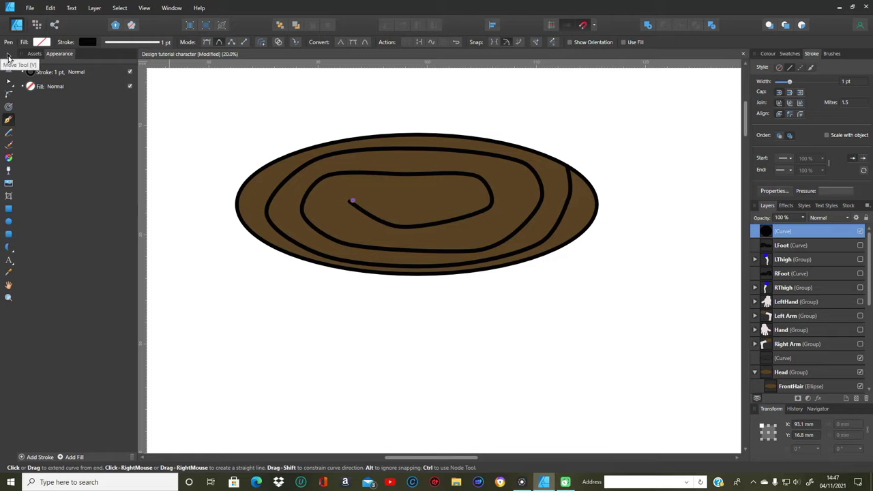
pyautogui.click(52, 9)
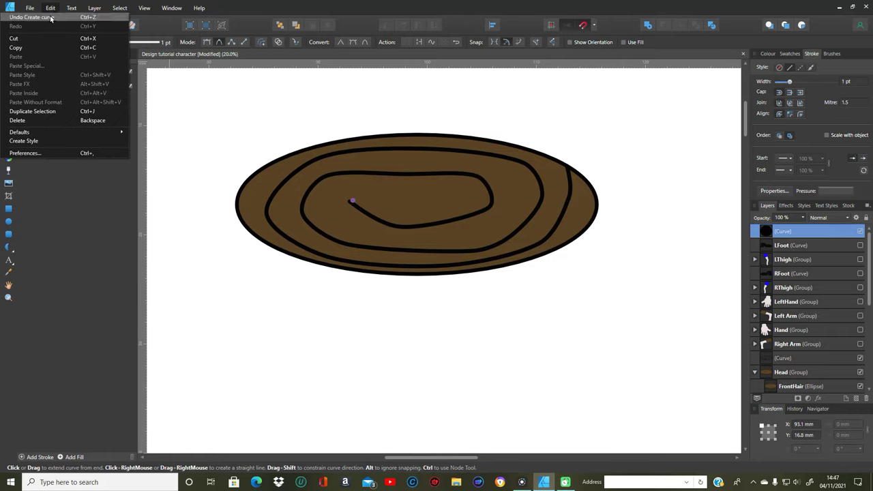
pyautogui.click(53, 16)
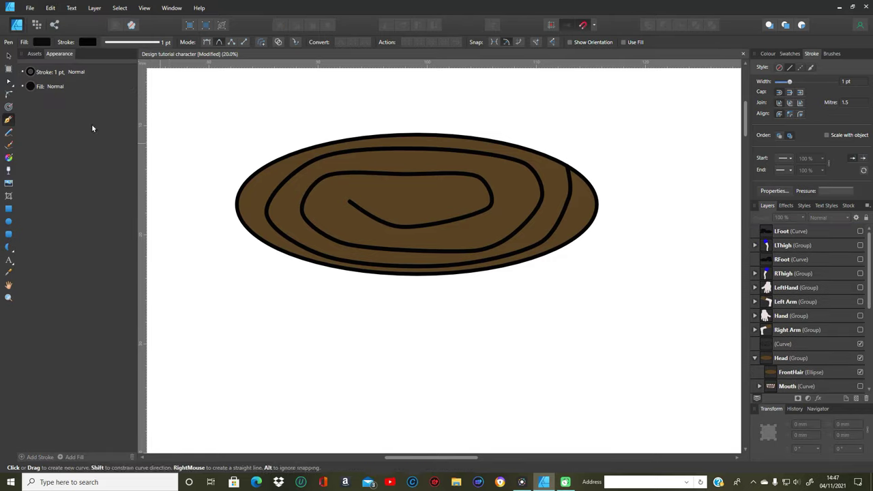
# - Reshape the spiral's inner turn with the Node tool, raising its upper middle node slightly, shifting its inner end left and adjusting the lower segment
pyautogui.click(8, 82)
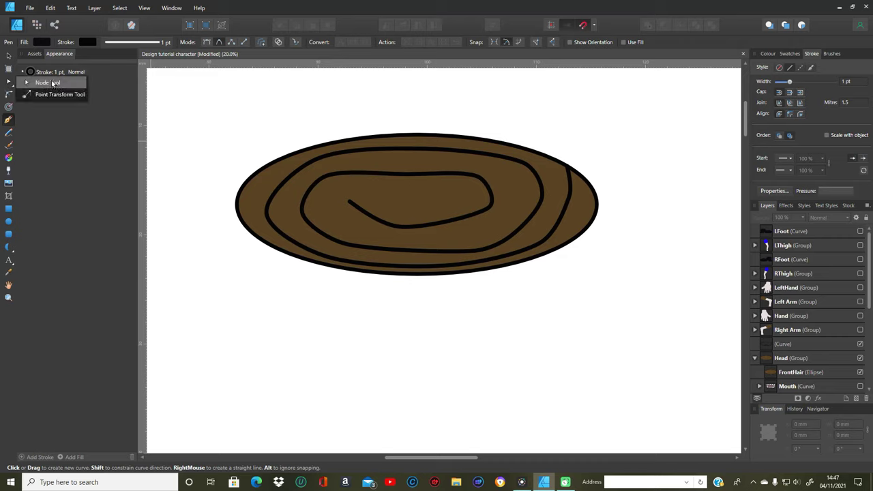
pyautogui.click(53, 83)
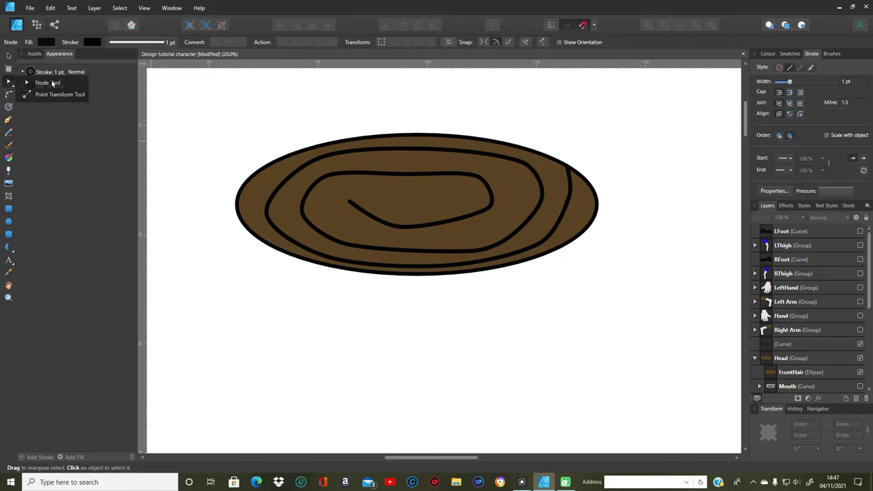
pyautogui.click(352, 205)
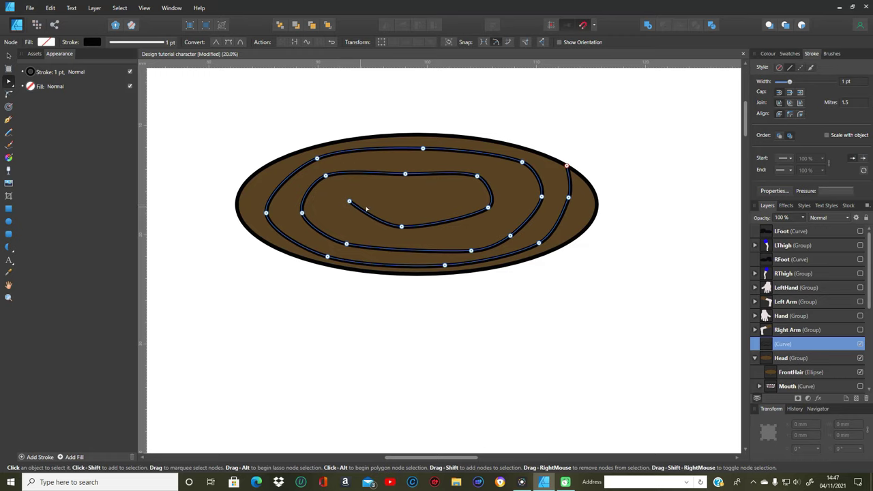
pyautogui.moveTo(405, 175); pyautogui.dragTo(407, 170)
pyautogui.moveTo(349, 204); pyautogui.dragTo(331, 199)
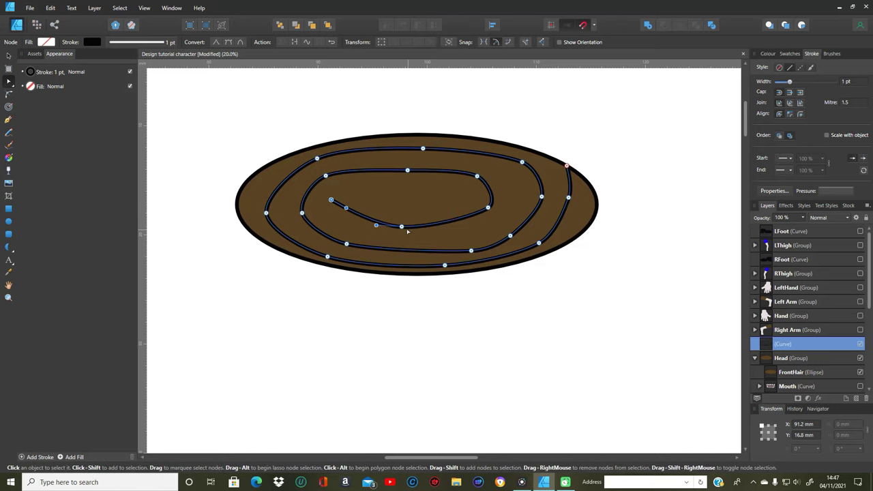
pyautogui.moveTo(407, 232); pyautogui.dragTo(409, 229)
pyautogui.moveTo(405, 229)
pyautogui.mouseDown()
pyautogui.moveTo(415, 232)
pyautogui.moveTo(407, 230)
pyautogui.mouseUp()
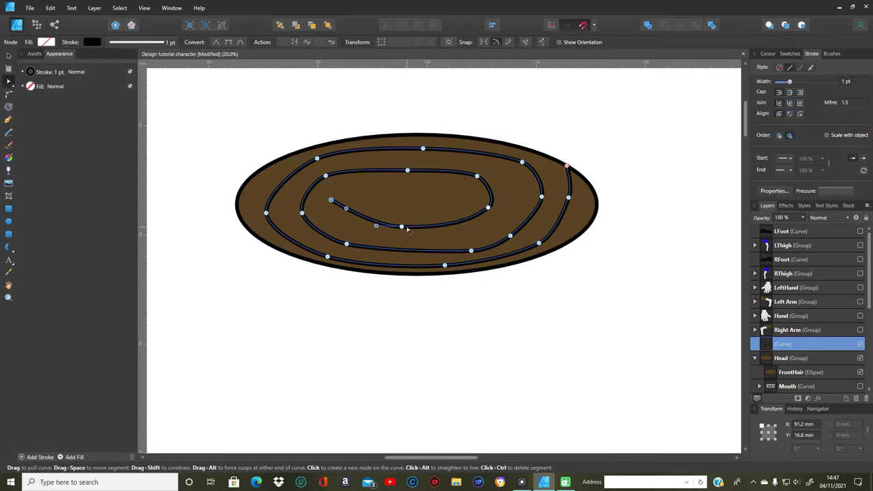
# - Curl the spiral's centre tighter, moving the lower inner node to about X 92.8, Y 17.9 mm and the inner end to about X 97.5, Y 15.6 mm
pyautogui.moveTo(331, 200); pyautogui.dragTo(367, 193)
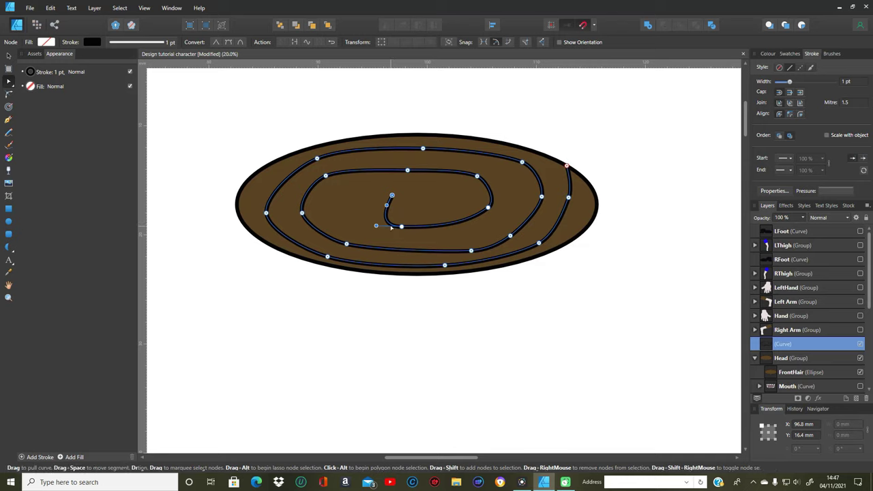
pyautogui.moveTo(399, 226); pyautogui.dragTo(357, 186)
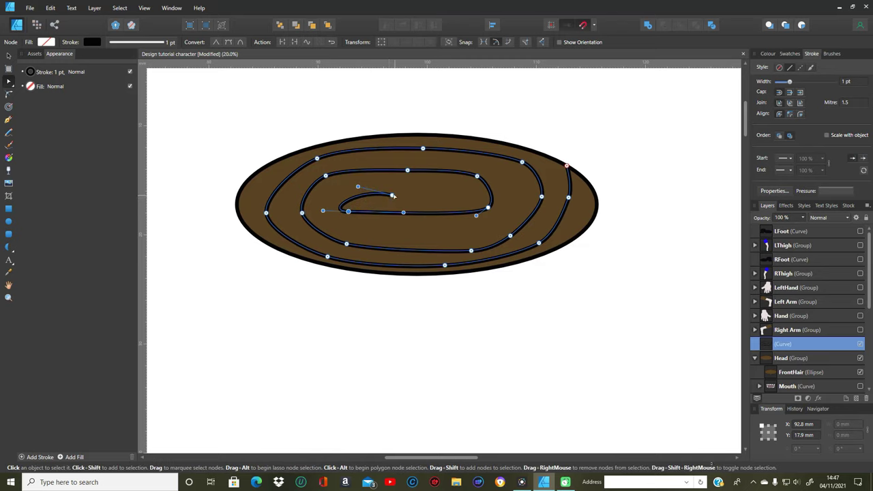
pyautogui.press('Escape')
pyautogui.moveTo(392, 195); pyautogui.dragTo(400, 187)
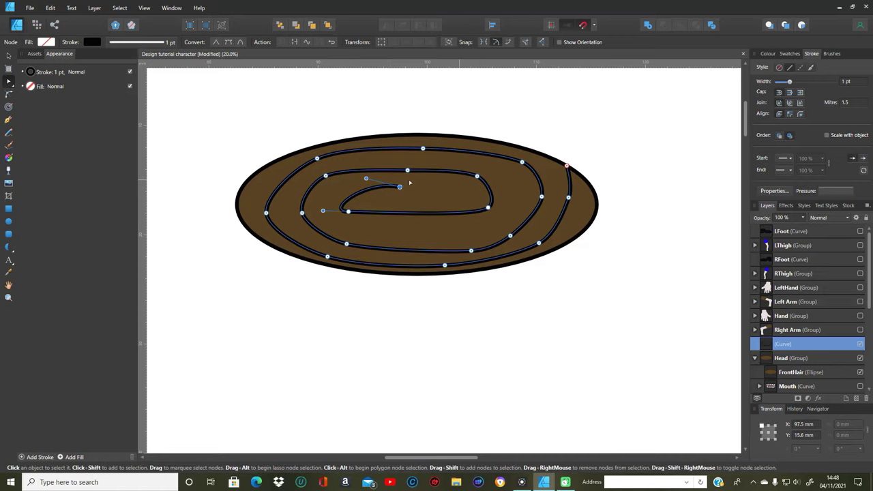
# - Move the spiral's inner end to about X 101.8, Y 15.7 mm, round its first segment, and raise the inner turn's top node to about Y 13.7 mm
pyautogui.moveTo(399, 187); pyautogui.dragTo(446, 188)
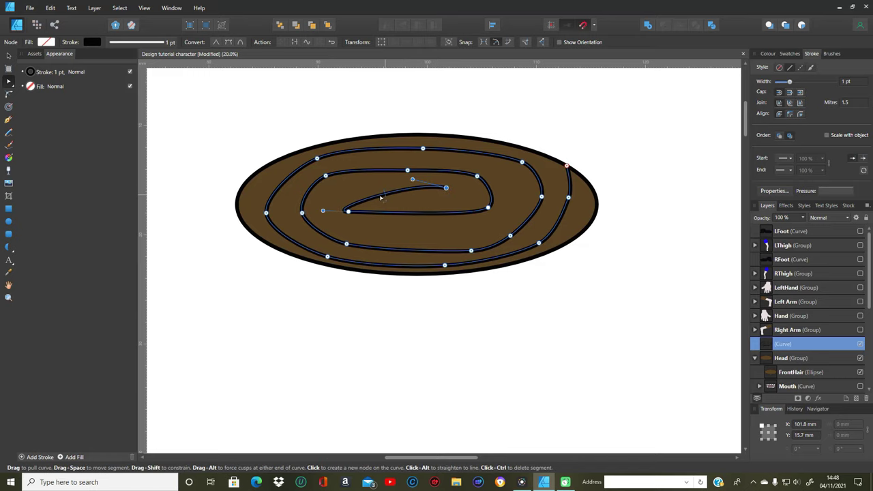
pyautogui.moveTo(377, 196); pyautogui.dragTo(368, 196)
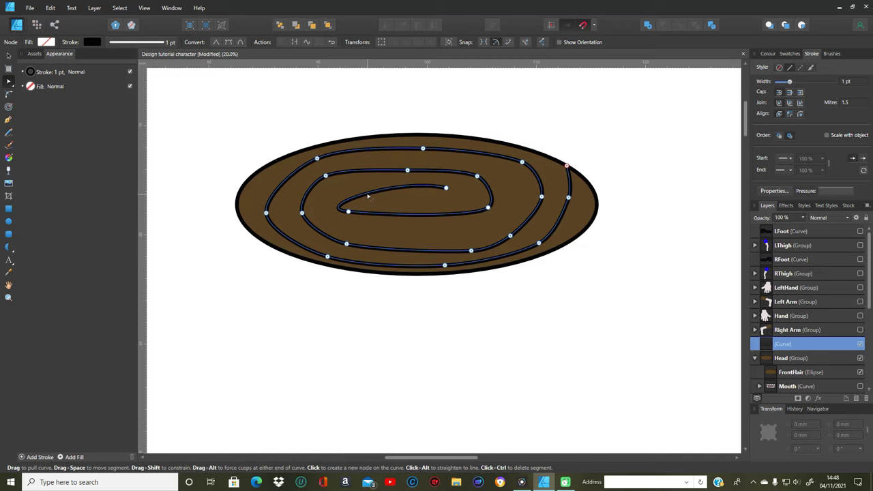
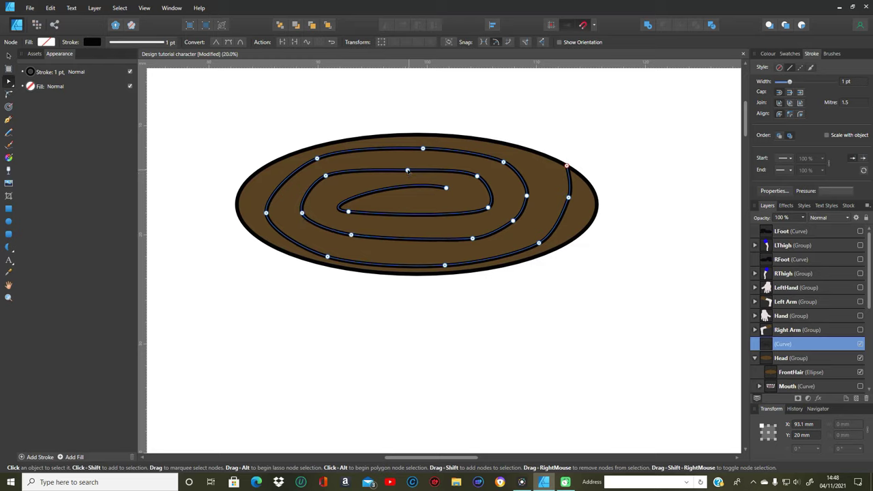
pyautogui.click(407, 170)
pyautogui.moveTo(407, 170); pyautogui.dragTo(407, 166)
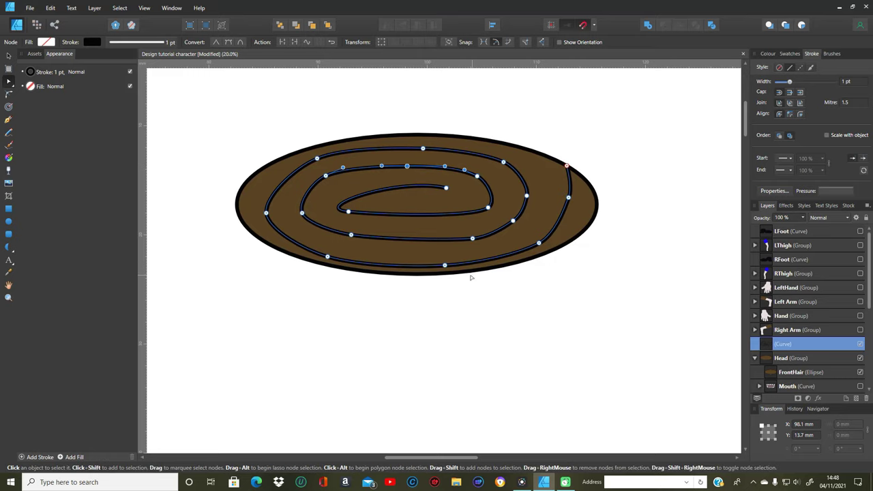
# - Tighten the spiral's outer turn, raising its bottom node to about Y 22.4 mm and shifting the lower left and lower right nodes slightly inward
pyautogui.moveTo(444, 266); pyautogui.dragTo(444, 262)
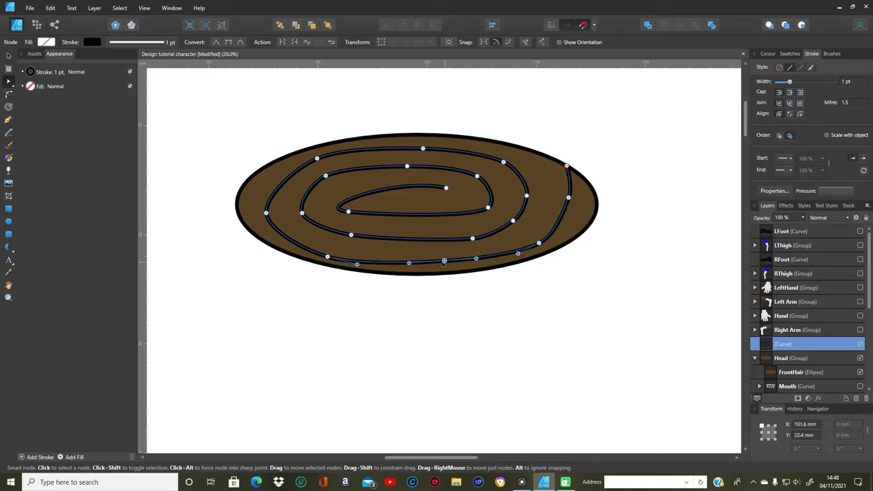
pyautogui.moveTo(328, 257); pyautogui.dragTo(329, 251)
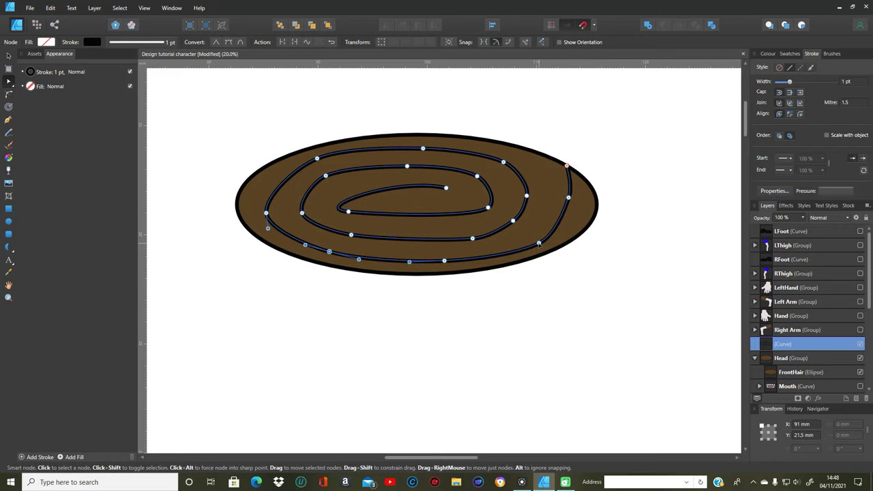
pyautogui.moveTo(539, 243)
pyautogui.mouseDown()
pyautogui.moveTo(545, 236)
pyautogui.moveTo(535, 240)
pyautogui.mouseUp()
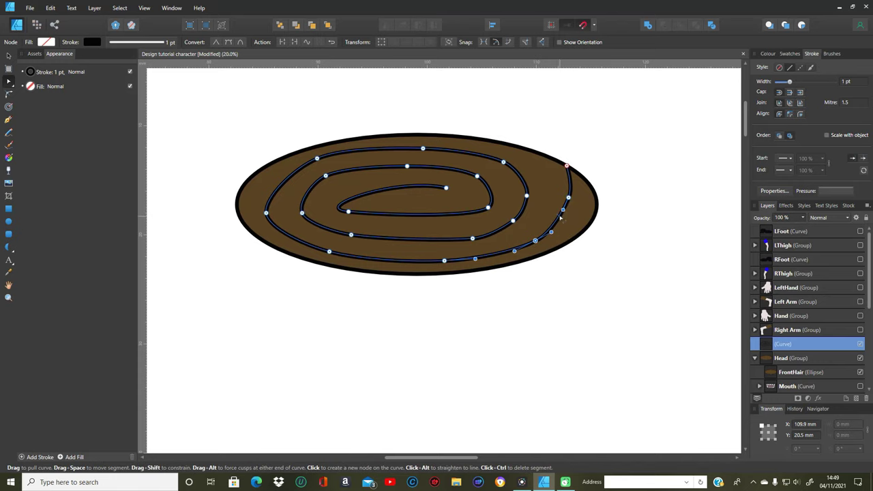
pyautogui.moveTo(563, 217); pyautogui.dragTo(561, 219)
pyautogui.click(597, 223)
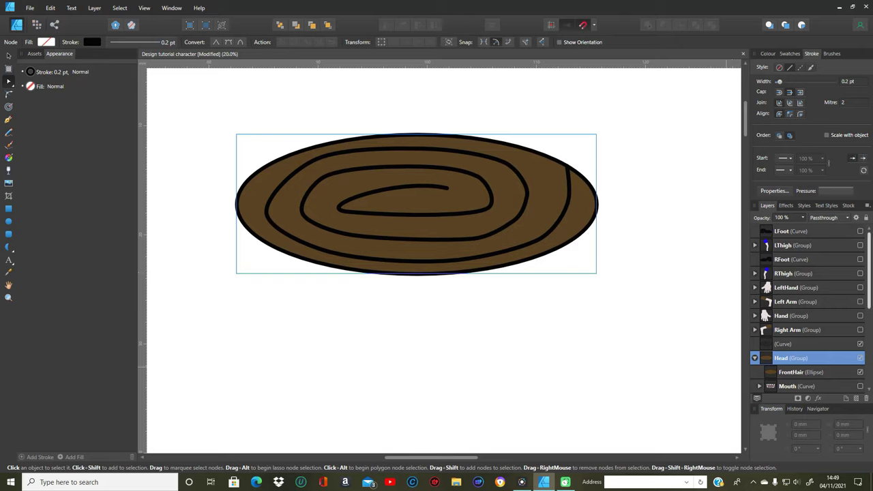
# - Select the spiral curve with the Move tool, nest it inside the FrontHair ellipse layer, and collapse that layer
pyautogui.scroll(-3, 863, 293)
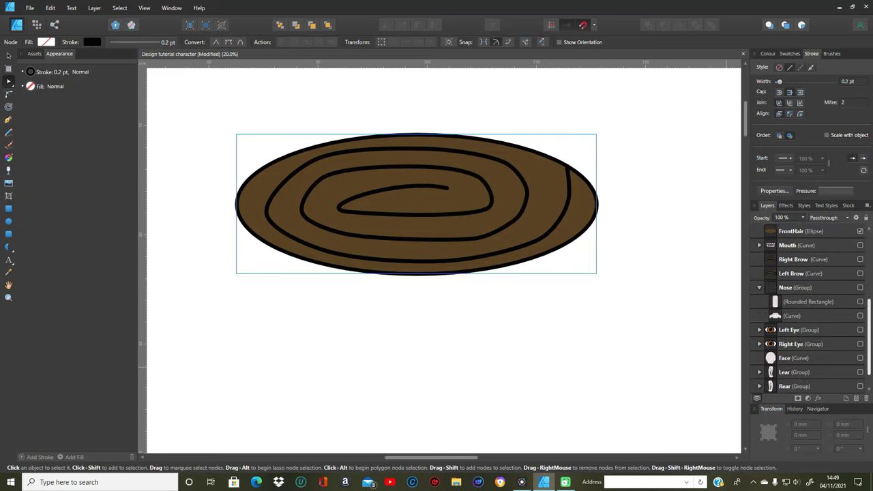
pyautogui.scroll(5, 811, 307)
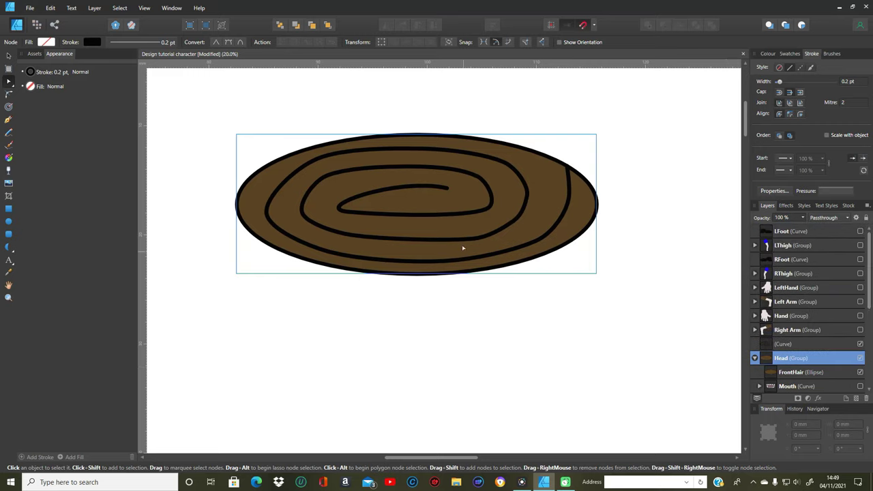
pyautogui.click(8, 55)
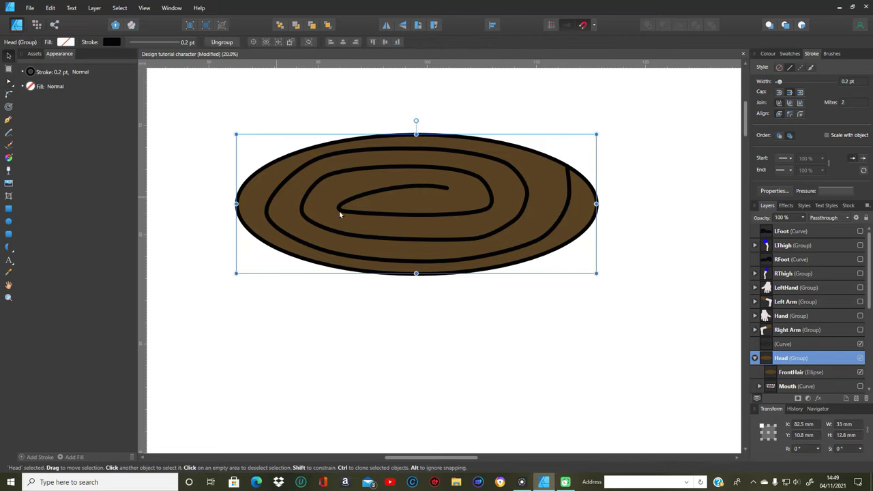
pyautogui.click(342, 214)
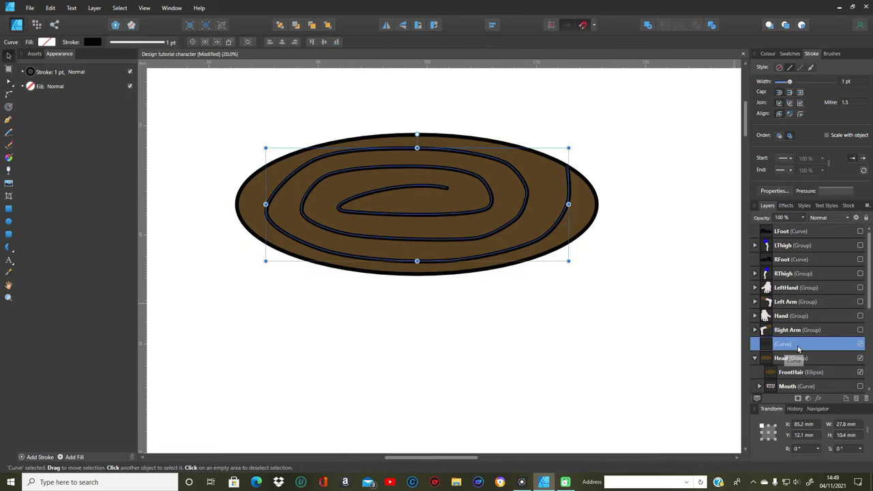
pyautogui.moveTo(791, 345); pyautogui.dragTo(835, 337)
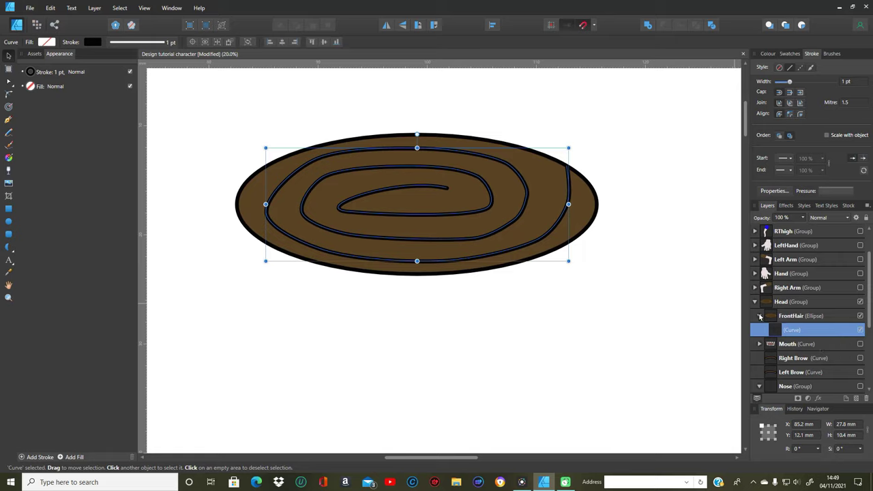
pyautogui.click(759, 316)
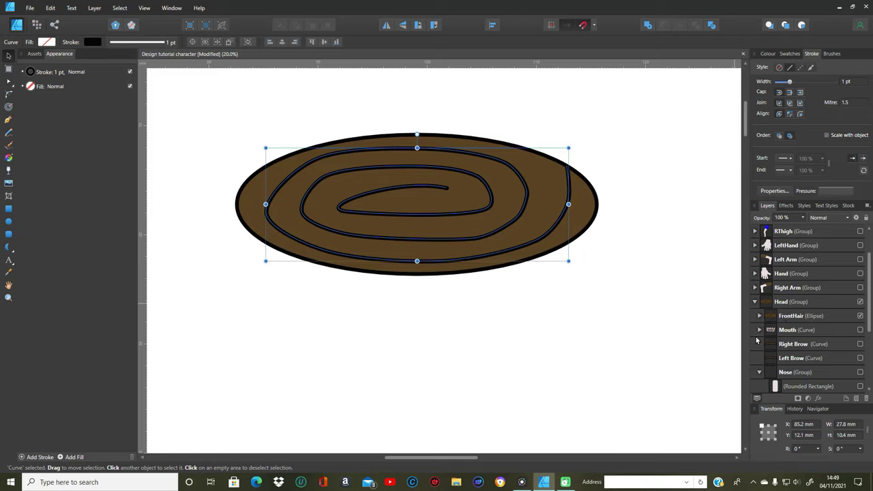
# - Toggle the FrontHair layer's visibility off and on to check that the spiral belongs to it, leaving nothing selected
pyautogui.click(859, 316)
pyautogui.click(860, 317)
pyautogui.click(860, 317)
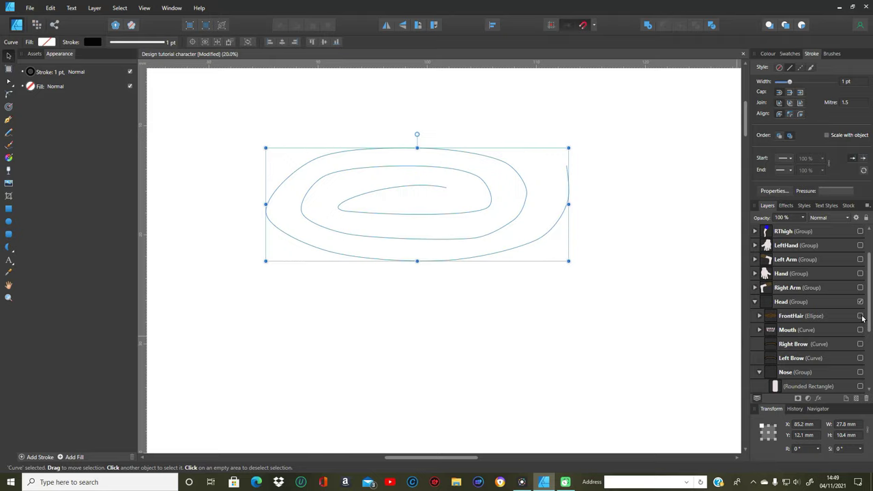
pyautogui.press('Delete')
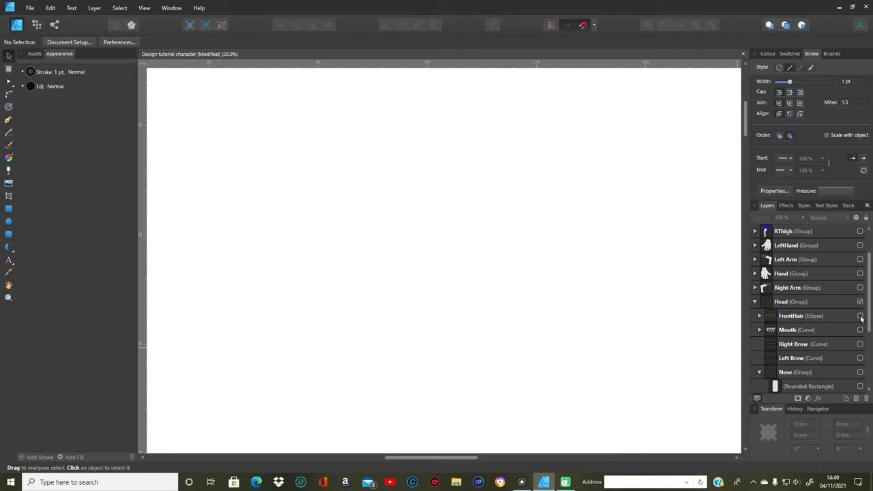
pyautogui.click(860, 316)
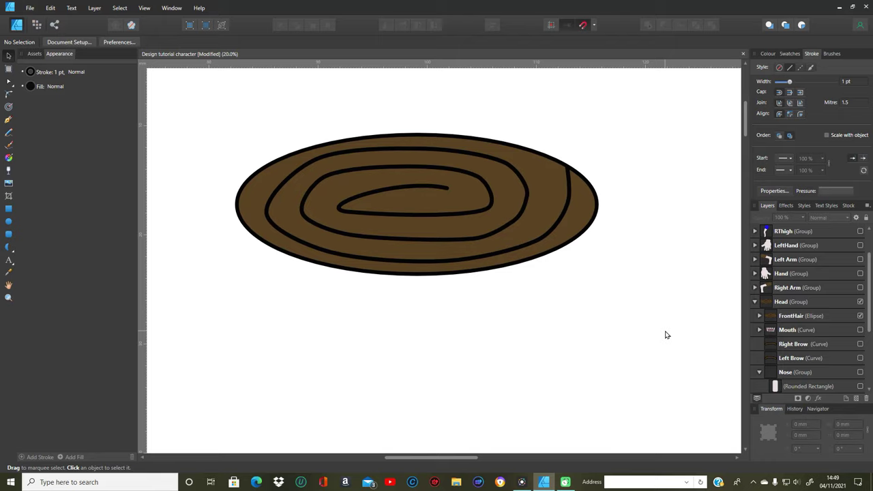
# - Show the BackHair, Face, Lear and Rear layers of the Head group together with the front hair
pyautogui.moveTo(869, 328); pyautogui.dragTo(869, 380)
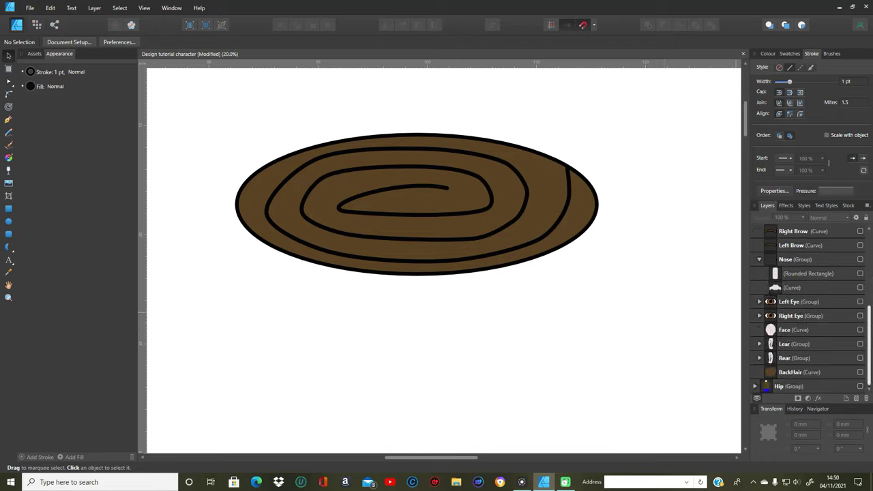
pyautogui.click(859, 372)
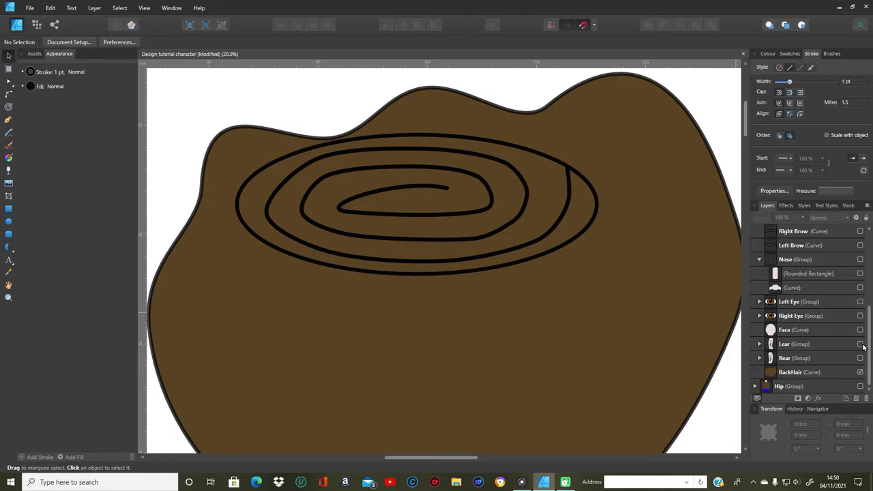
pyautogui.click(859, 330)
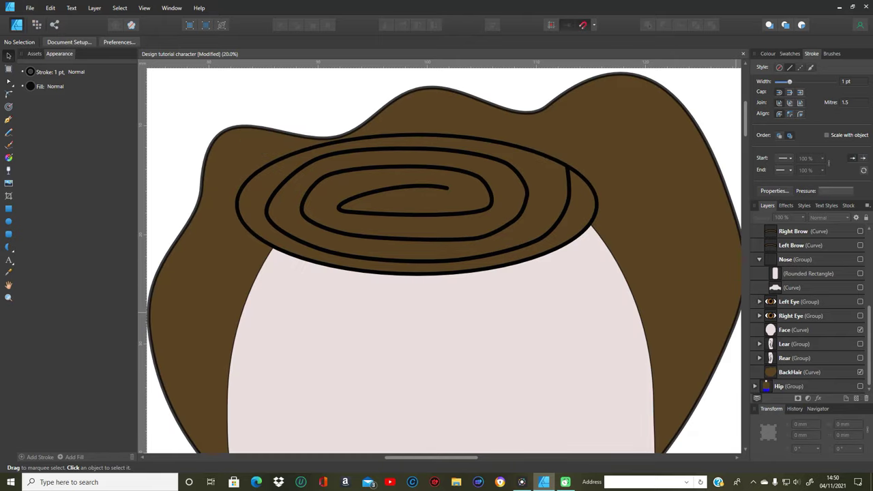
pyautogui.click(860, 344)
pyautogui.click(860, 358)
pyautogui.click(860, 358)
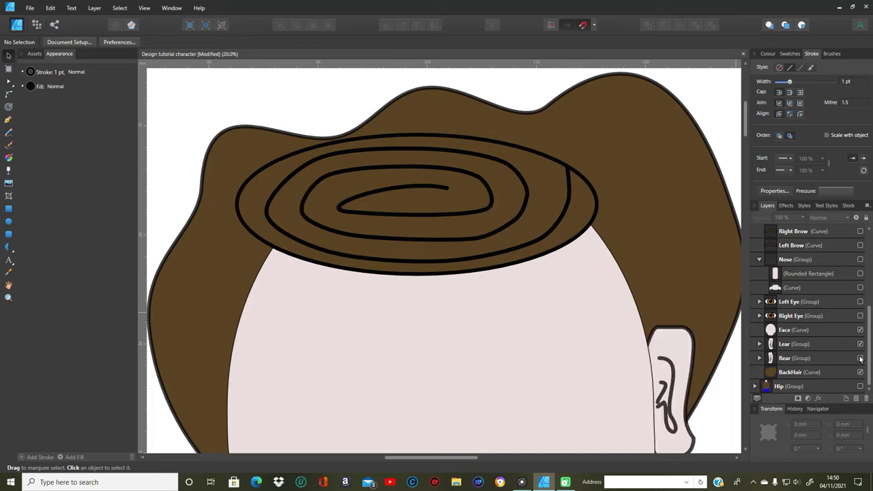
pyautogui.click(860, 358)
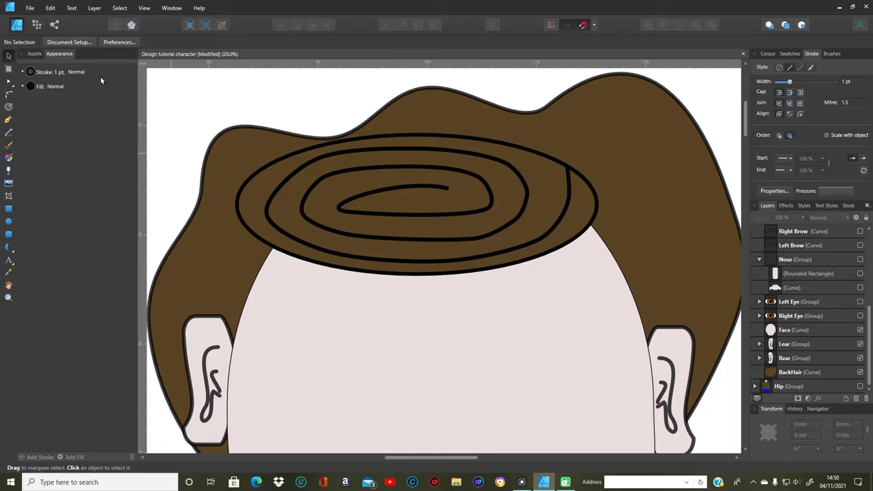
# - Draw a curved hair line with the Pen tool under the back hair's middle wave, ending at about X 107.5, Y 9.7 mm
pyautogui.click(8, 121)
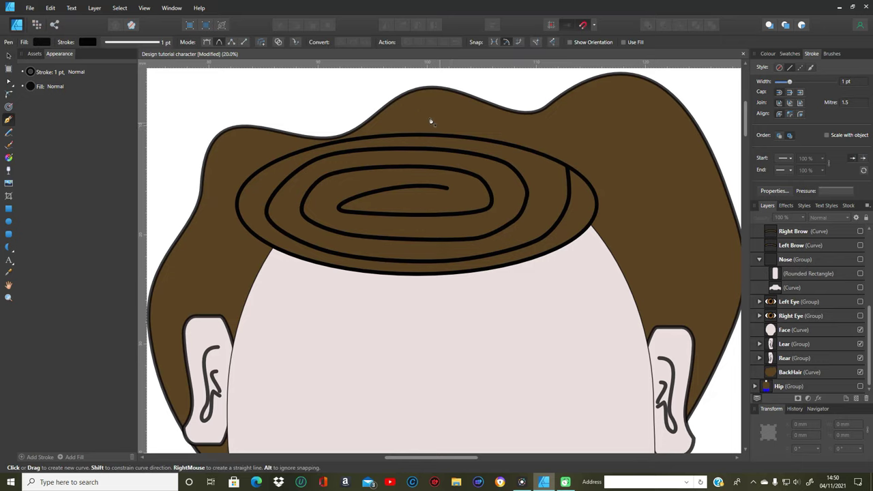
pyautogui.moveTo(389, 122); pyautogui.dragTo(421, 101)
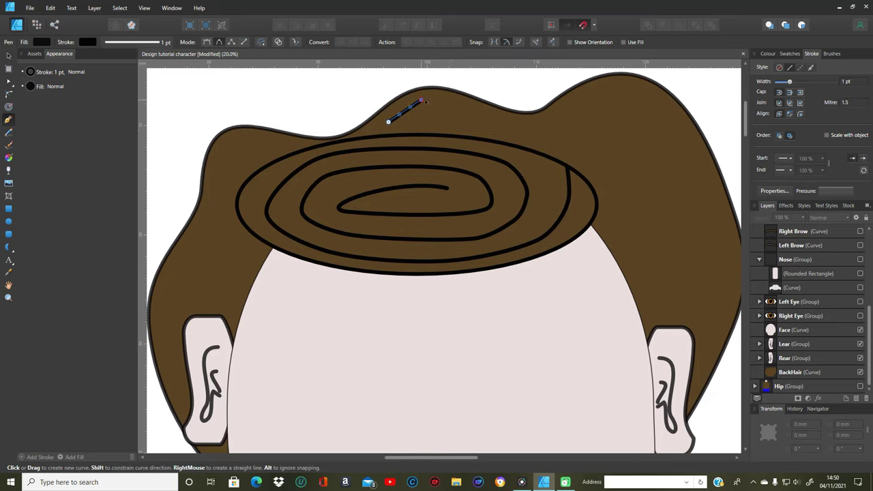
pyautogui.click(510, 123)
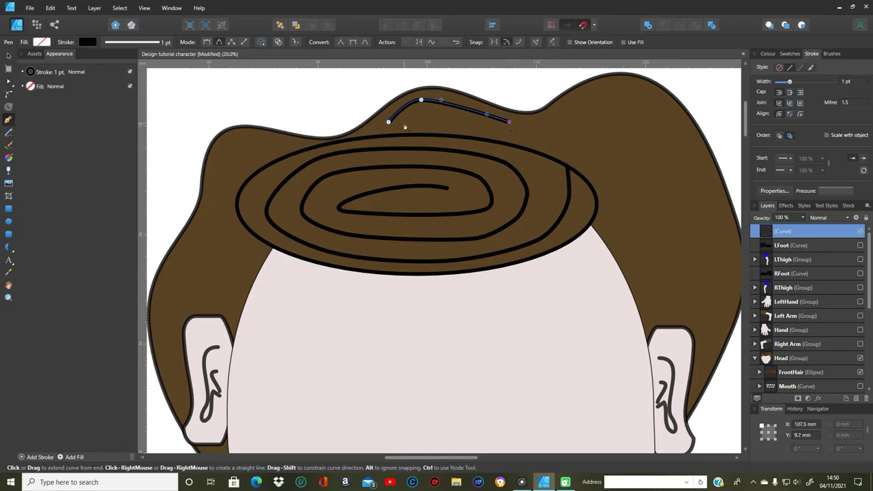
pyautogui.press('Escape')
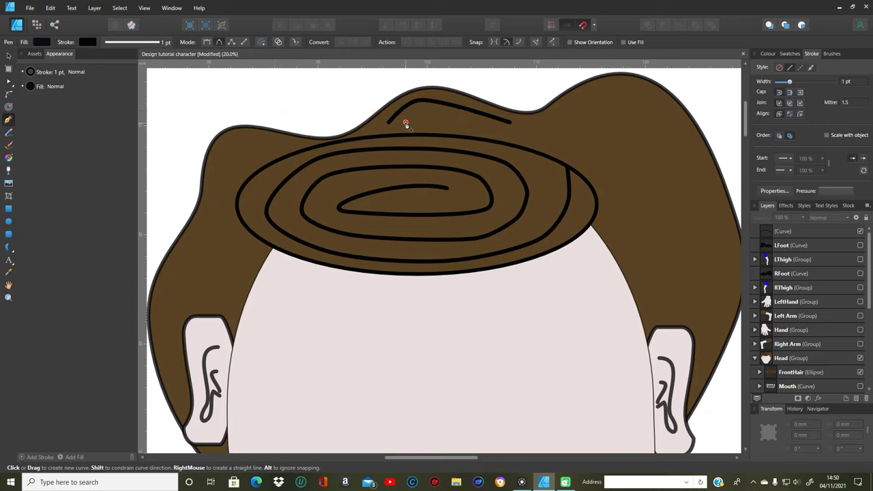
# - Draw a smaller parallel hair line beneath the first, ending near X 104.5, Y 9.7 mm, and a short stroke below it ending near X 101.8 mm
pyautogui.click(427, 110)
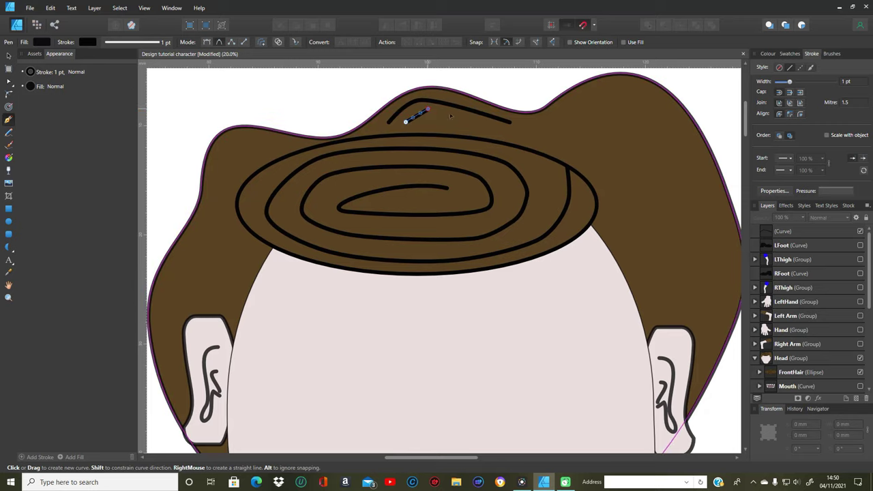
pyautogui.click(405, 122)
pyautogui.click(476, 123)
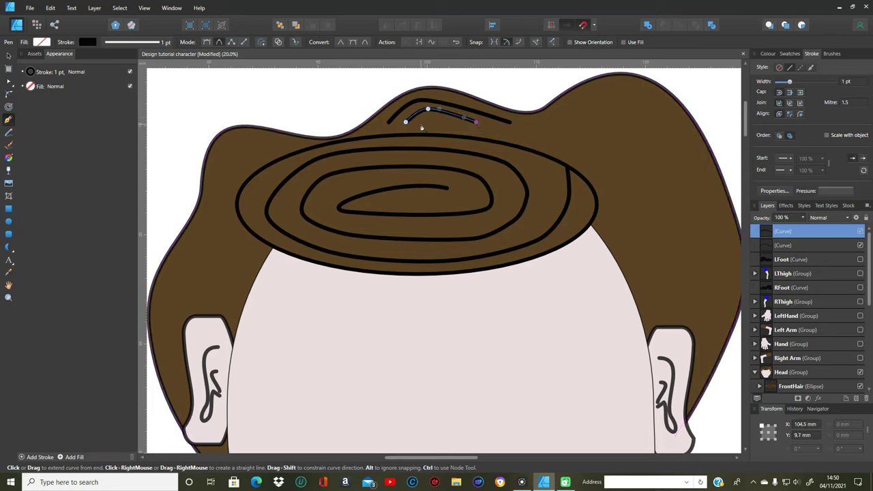
pyautogui.press('Escape')
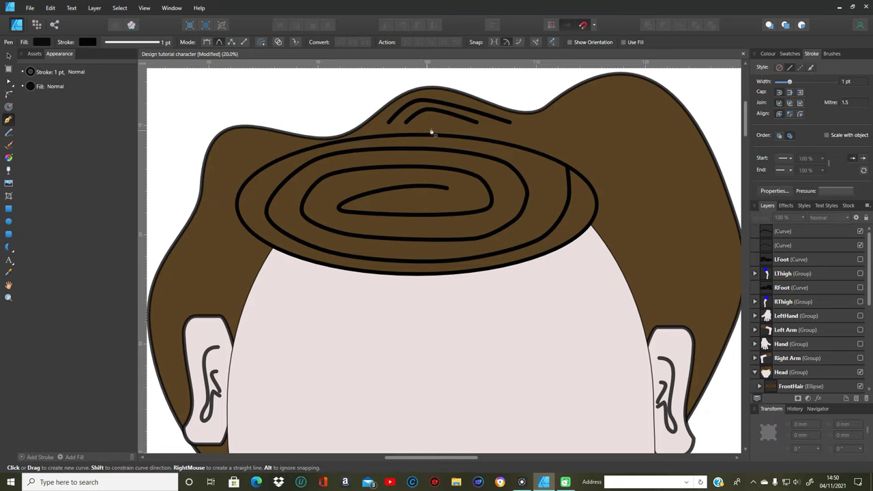
pyautogui.moveTo(429, 121); pyautogui.dragTo(446, 121)
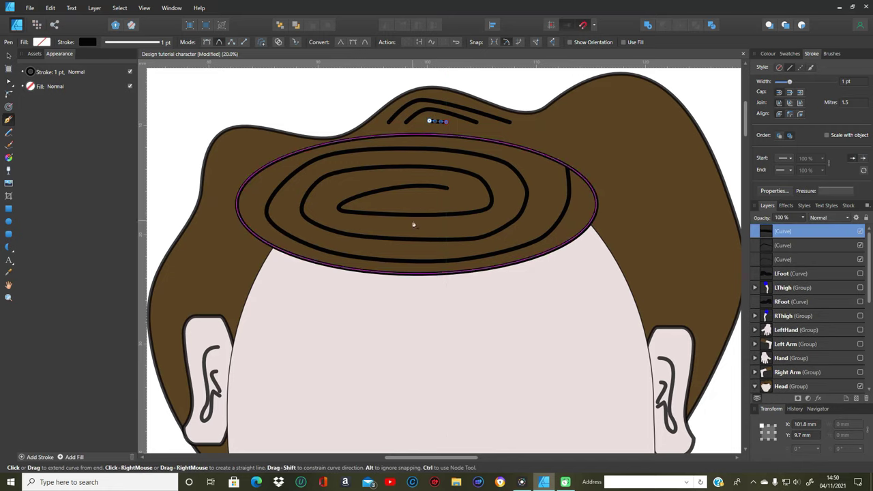
pyautogui.press('Escape')
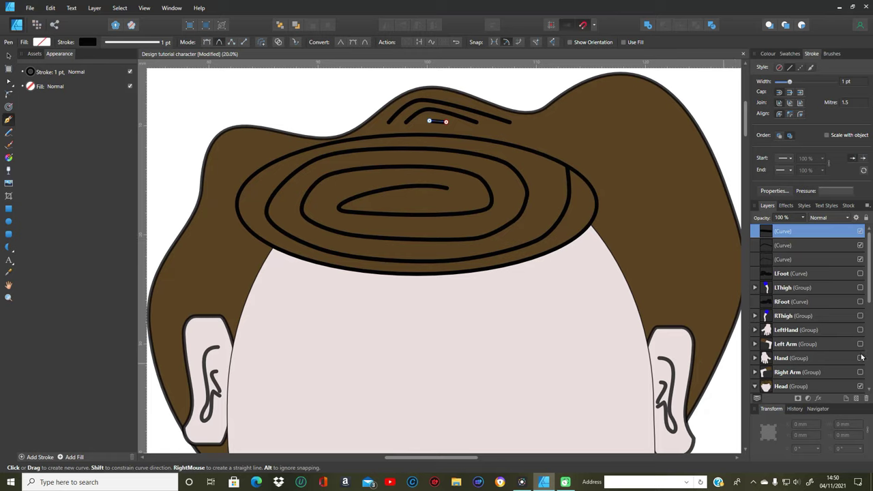
# - Hide the Lear group to uncover the back hair beside the face
pyautogui.scroll(-2, 870, 320)
pyautogui.scroll(-5, 870, 326)
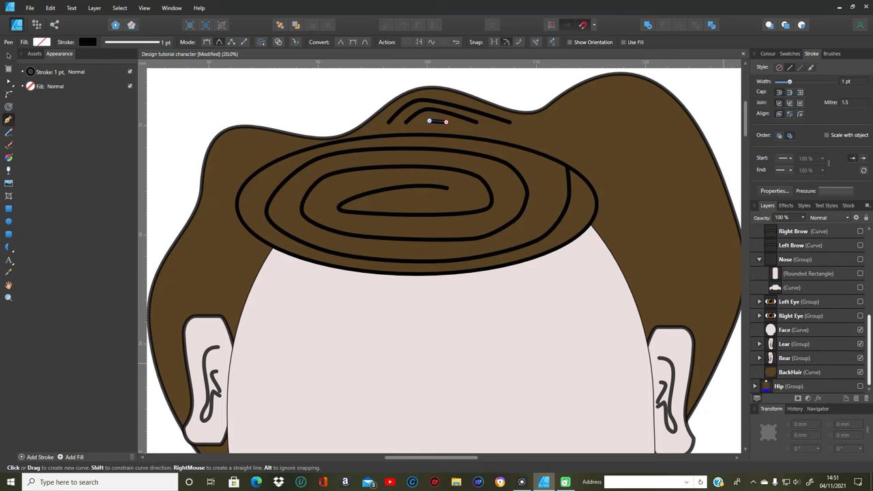
pyautogui.click(859, 345)
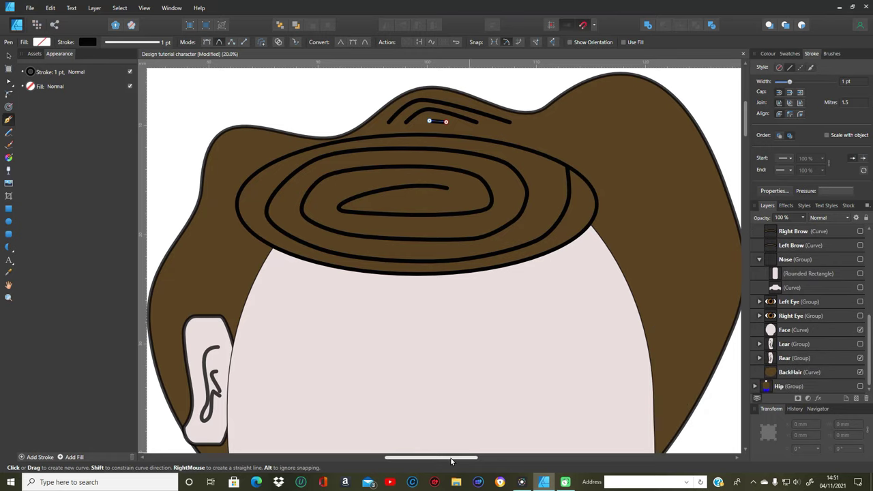
pyautogui.hscroll(2, 486, 456)
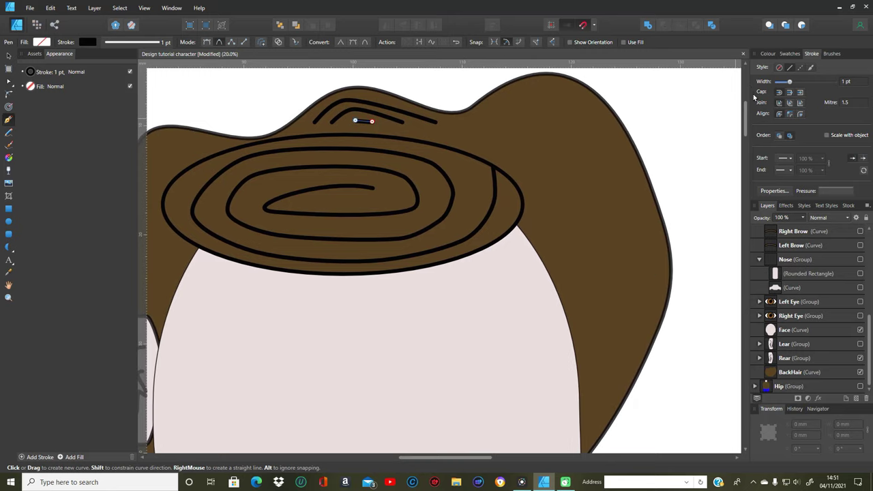
pyautogui.scroll(-2, 745, 120)
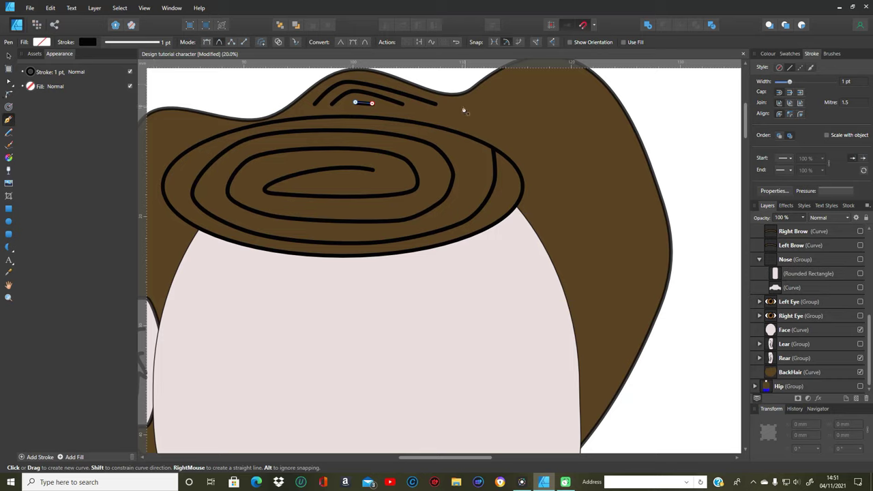
# - Draw a long hair line with the Pen tool just inside the back hair's right-hand outline, ending at about X 121.5, Y 37.4 mm
pyautogui.click(526, 92)
pyautogui.click(524, 70)
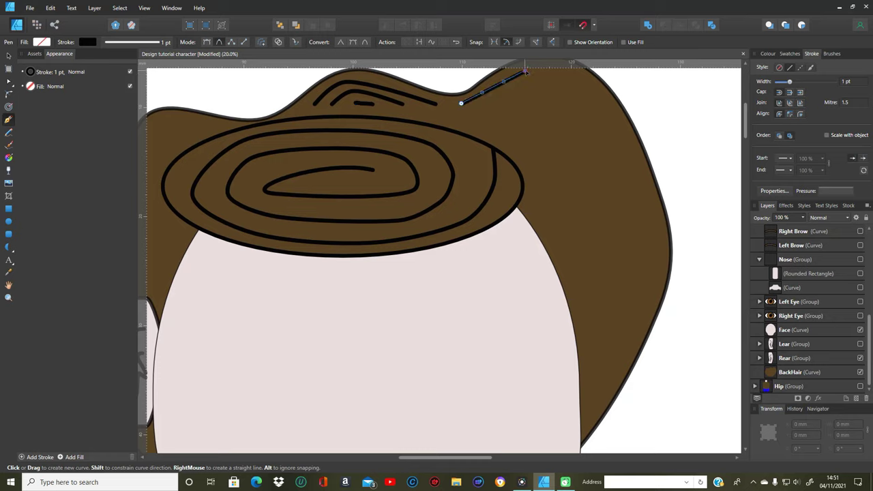
pyautogui.click(563, 74)
pyautogui.click(603, 119)
pyautogui.click(634, 181)
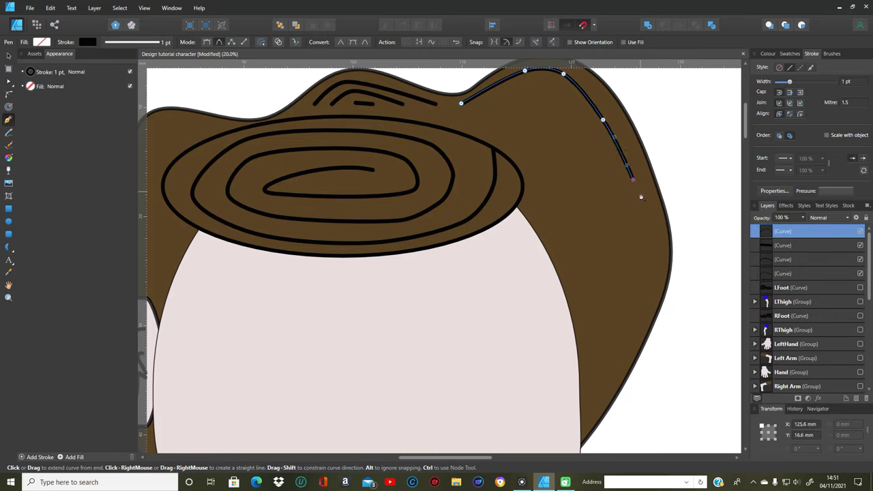
pyautogui.click(651, 233)
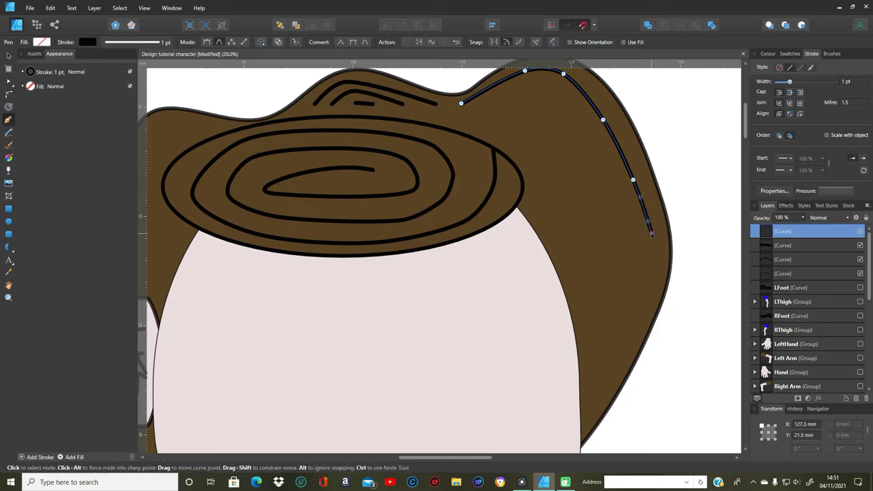
pyautogui.click(652, 274)
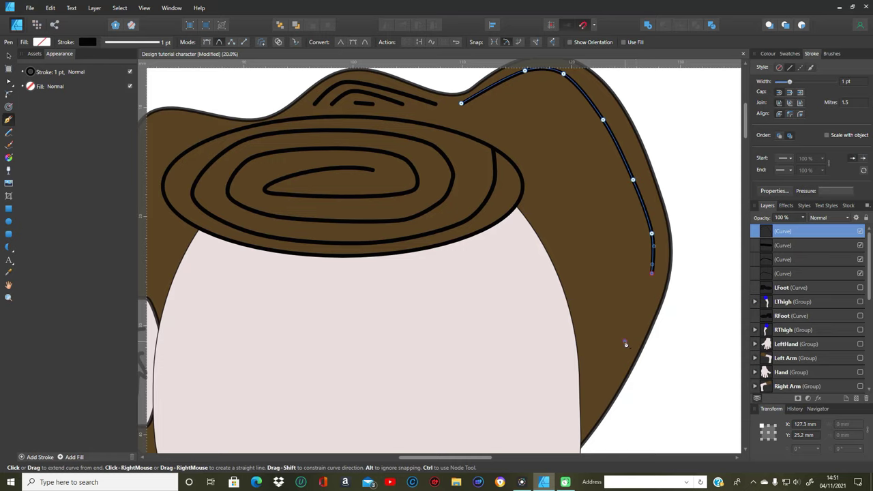
pyautogui.click(625, 341)
pyautogui.click(587, 407)
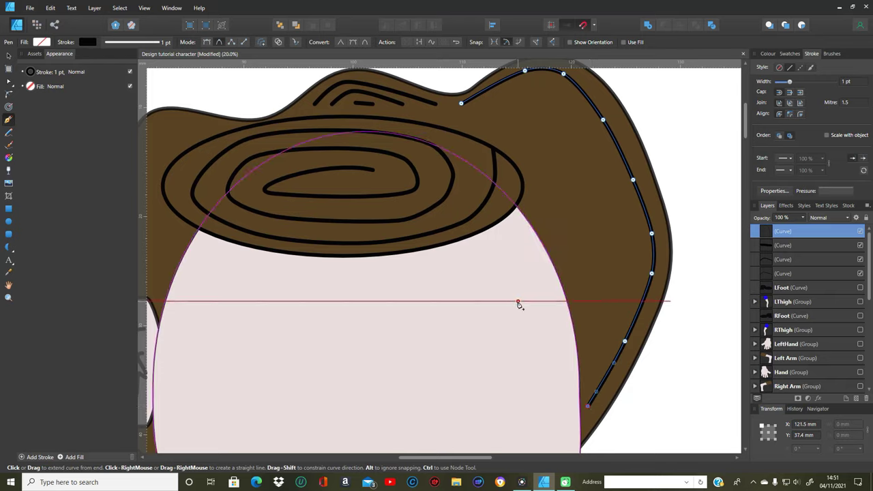
pyautogui.press('Escape')
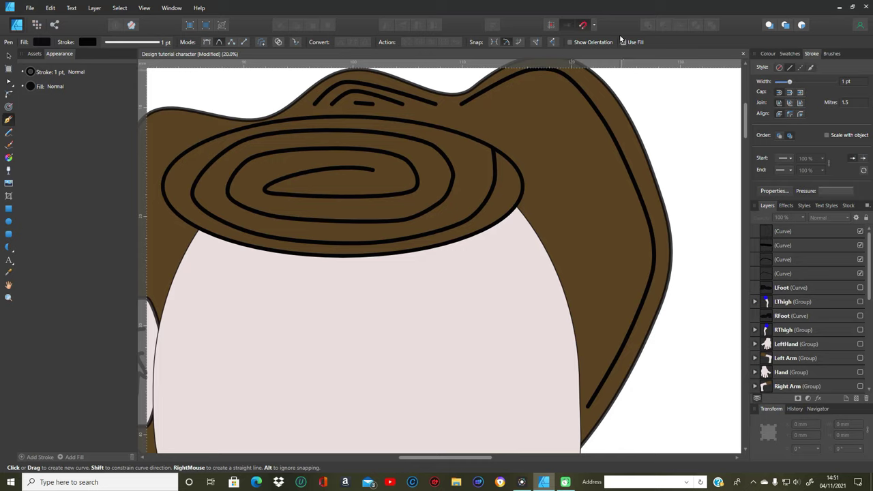
# - Draw a second hair line parallel to the long right-hand one, on its inner side, ending at about X 121.7, Y 32.7 mm
pyautogui.click(532, 90)
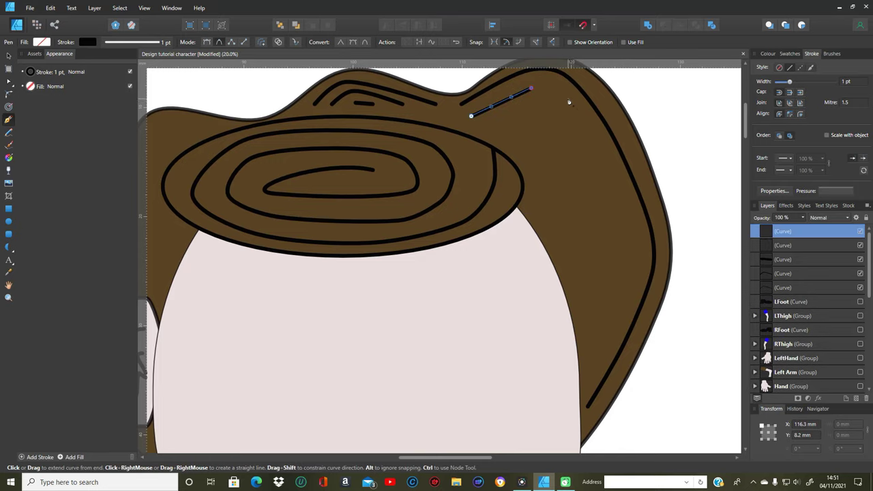
pyautogui.click(560, 100)
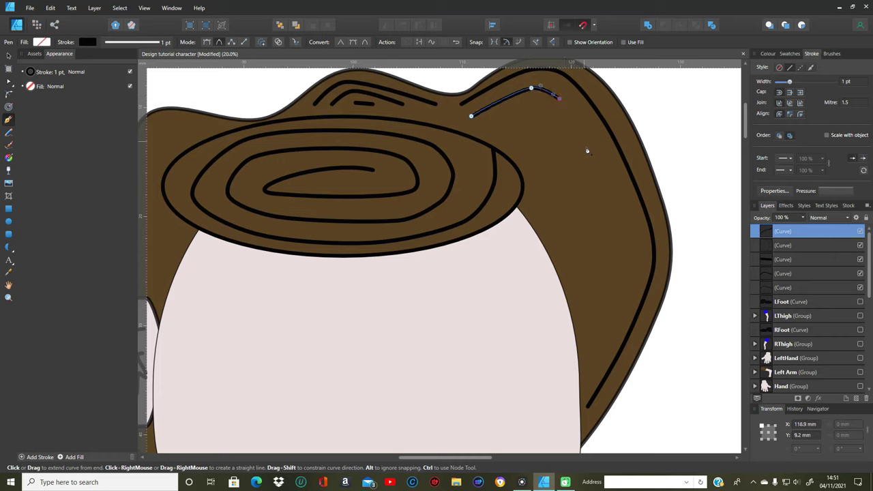
pyautogui.click(595, 157)
pyautogui.click(630, 248)
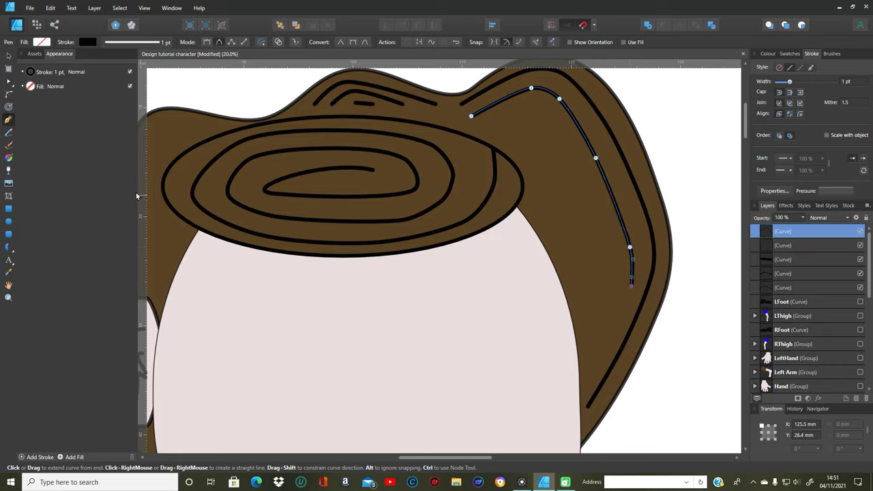
pyautogui.click(50, 8)
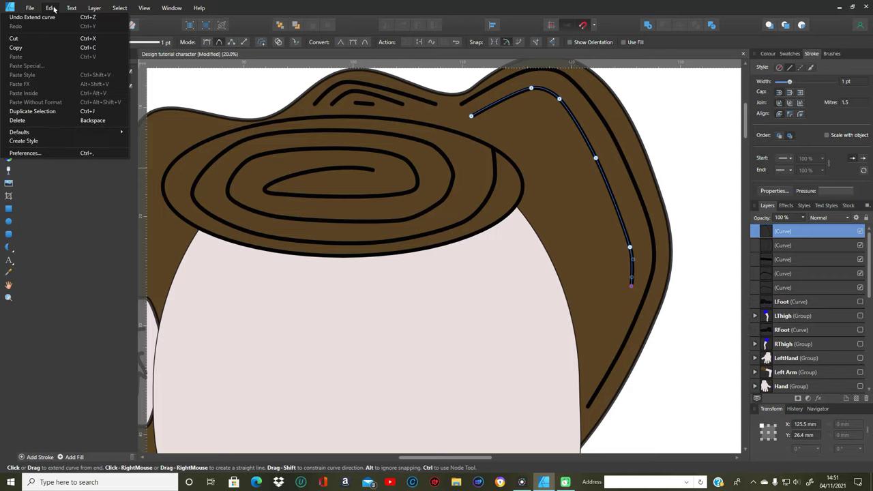
pyautogui.click(51, 17)
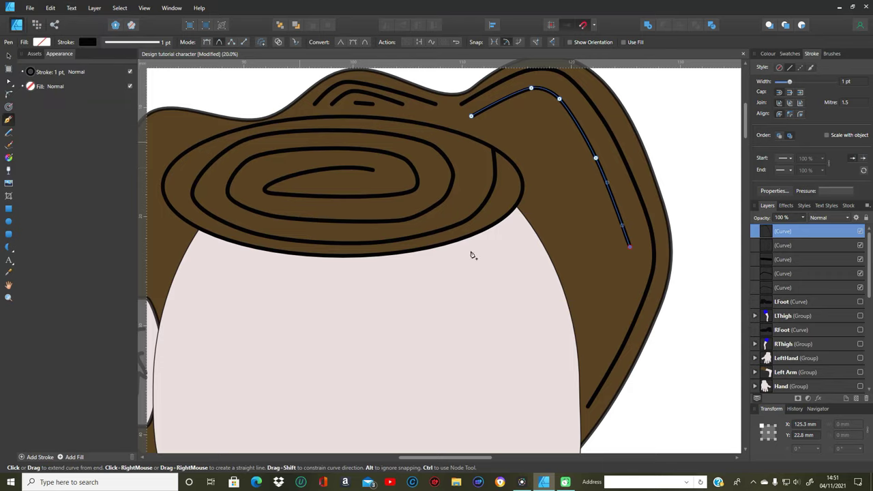
pyautogui.click(624, 280)
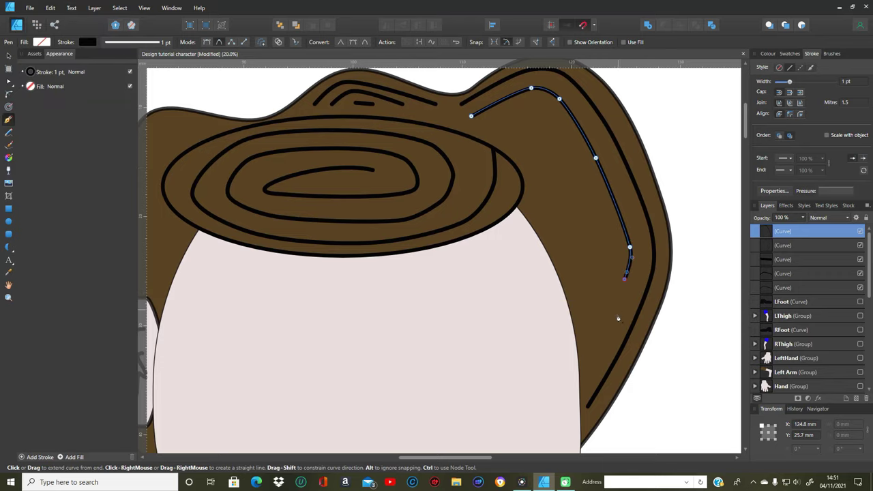
pyautogui.click(590, 356)
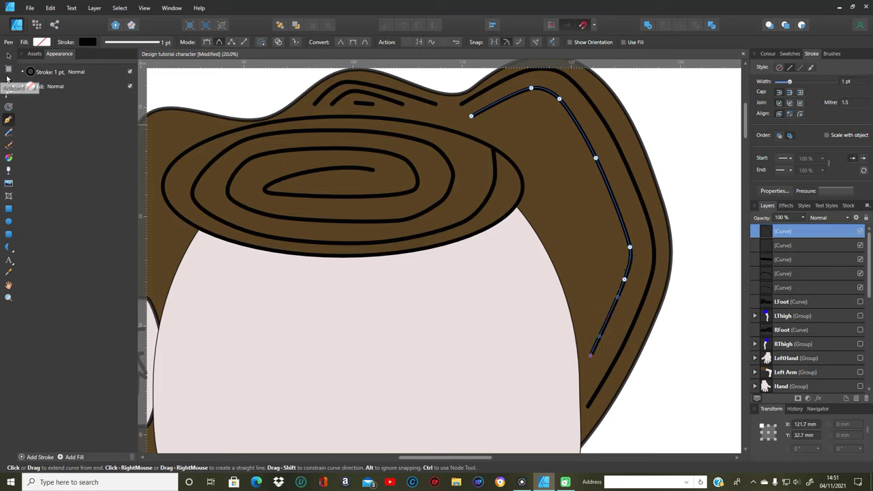
pyautogui.press('Escape')
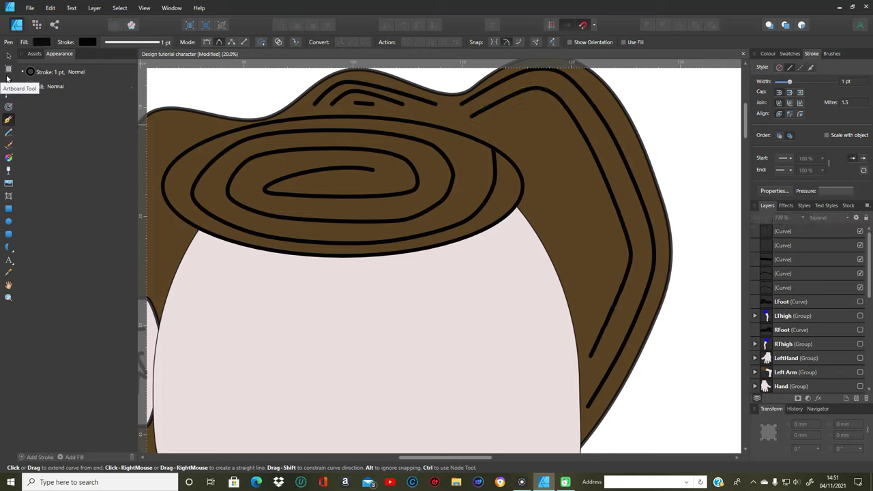
# - Draw a third, shorter parallel hair line inside the second, bending inward at about X 123.2, Y 23.3 mm, and deselect it
pyautogui.click(487, 134)
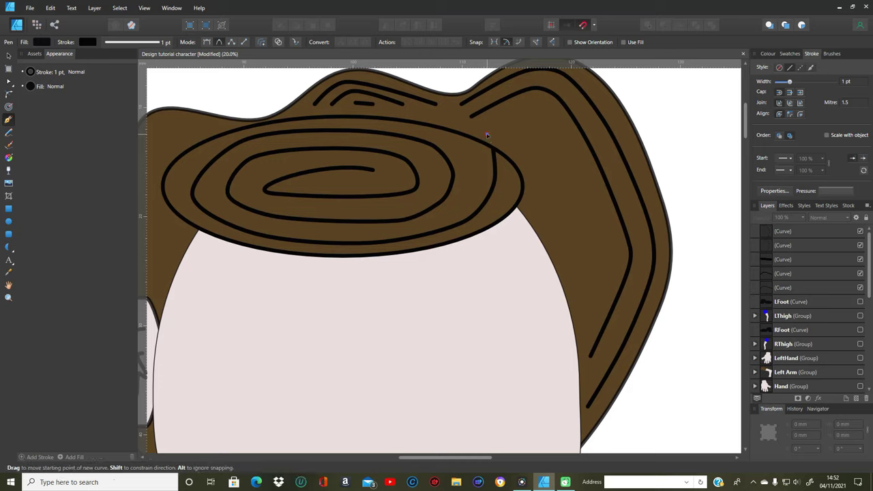
pyautogui.click(532, 118)
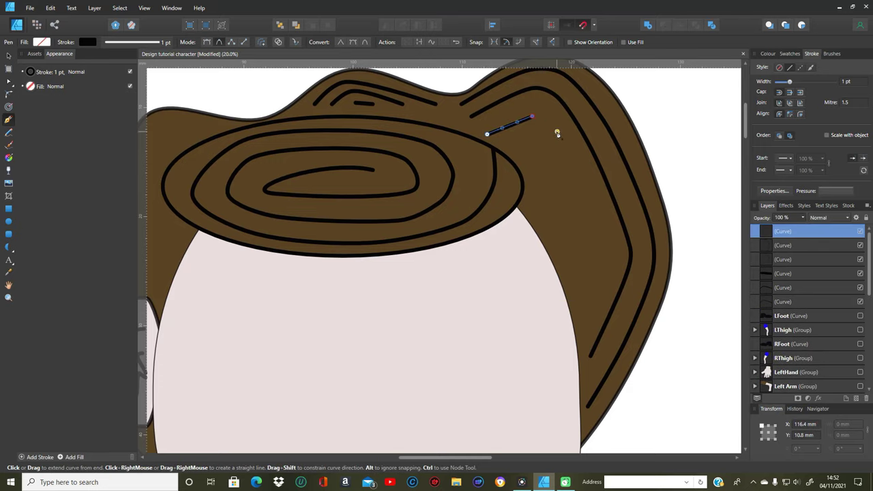
pyautogui.click(552, 131)
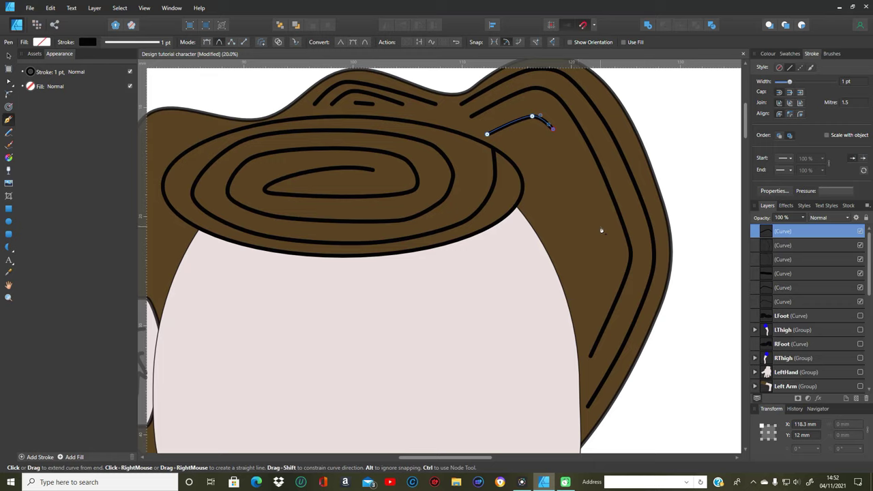
pyautogui.click(603, 234)
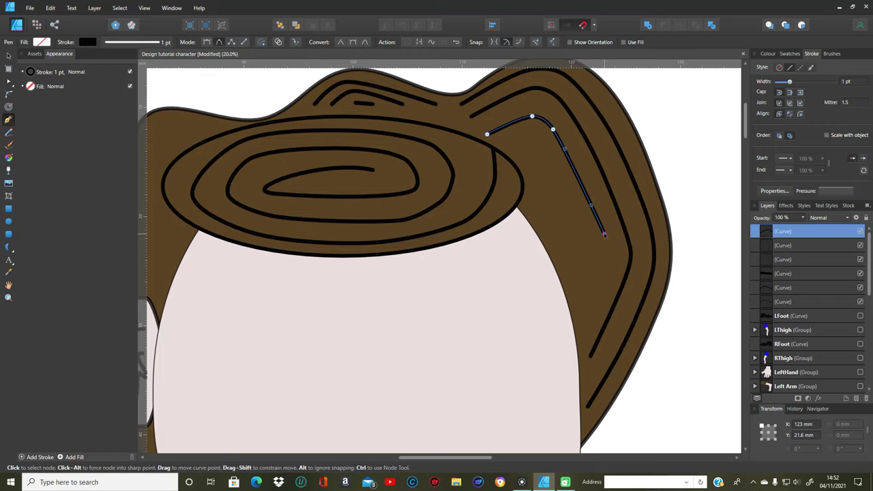
pyautogui.click(612, 261)
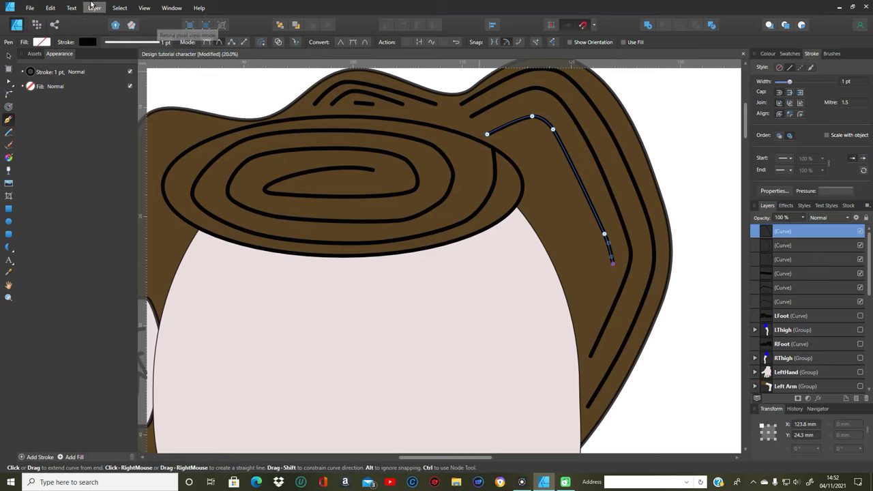
pyautogui.click(50, 8)
pyautogui.click(49, 18)
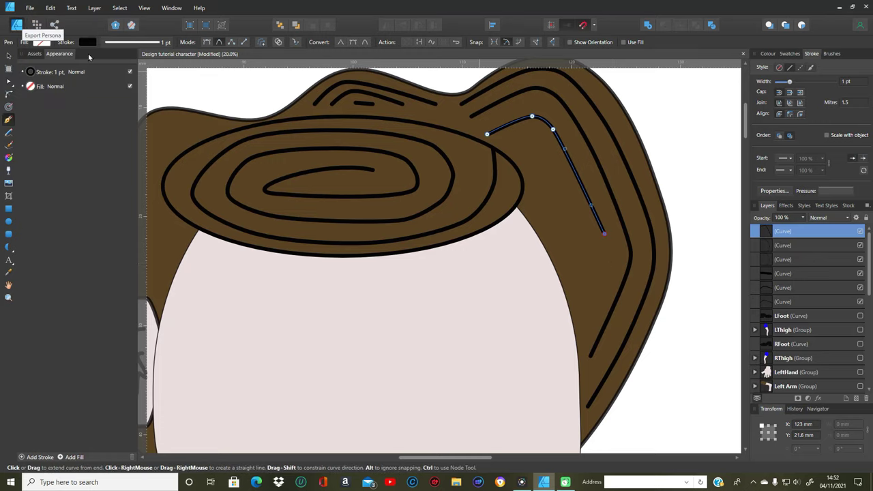
pyautogui.click(605, 251)
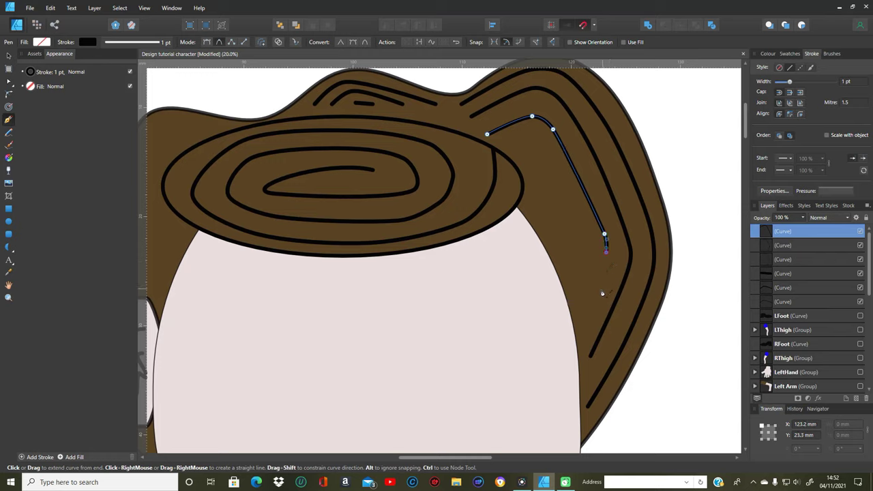
pyautogui.click(584, 310)
pyautogui.hotkey('ctrl', 'd')
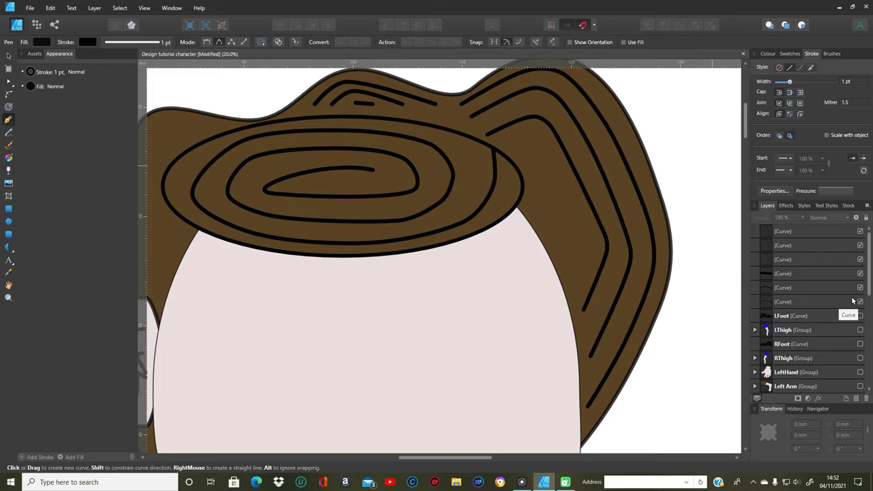
# - Hide the FrontHair layer and draw a fourth parallel hair line nearer the face, ending at about X 120, Y 25.7 mm
pyautogui.moveTo(870, 292); pyautogui.dragTo(870, 341)
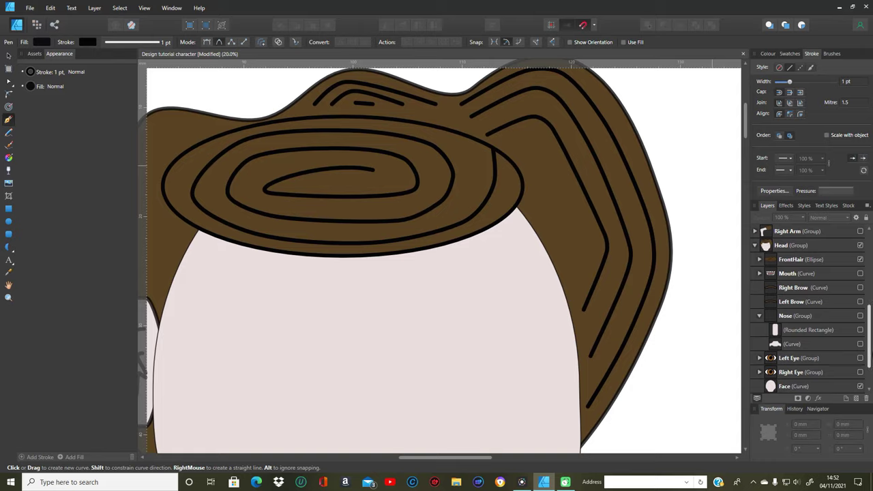
pyautogui.click(861, 260)
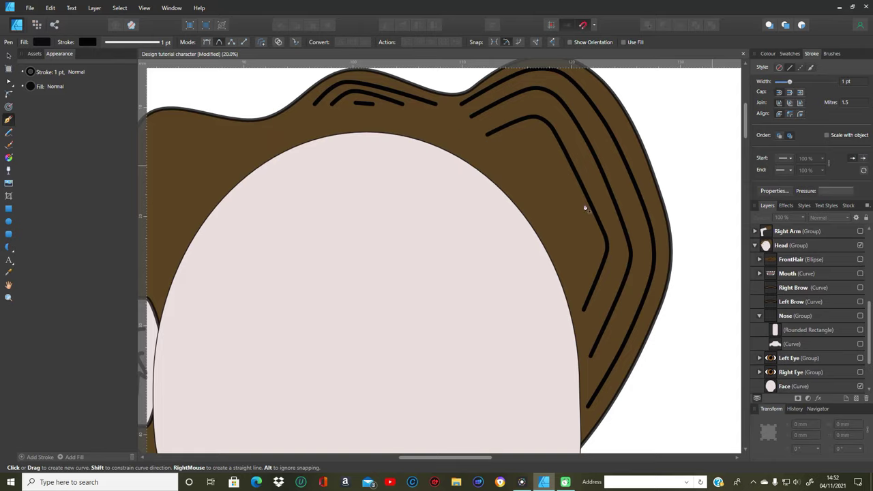
pyautogui.click(497, 160)
pyautogui.click(528, 148)
pyautogui.click(544, 158)
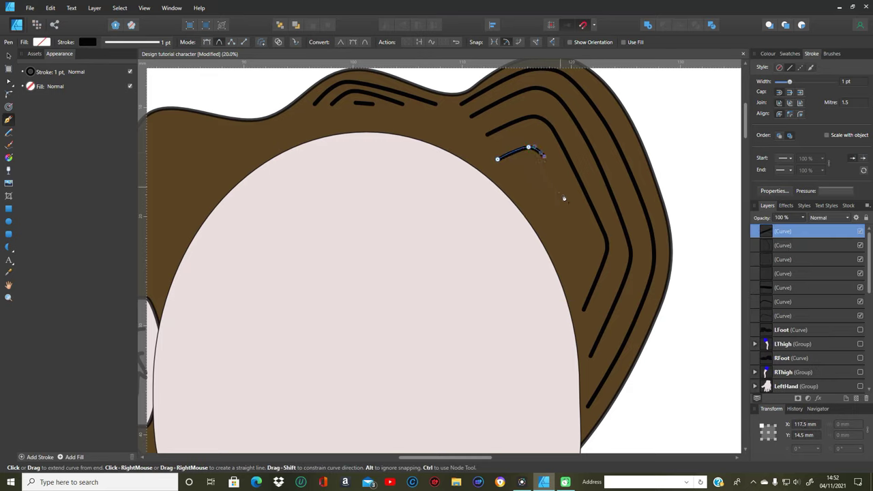
pyautogui.click(579, 243)
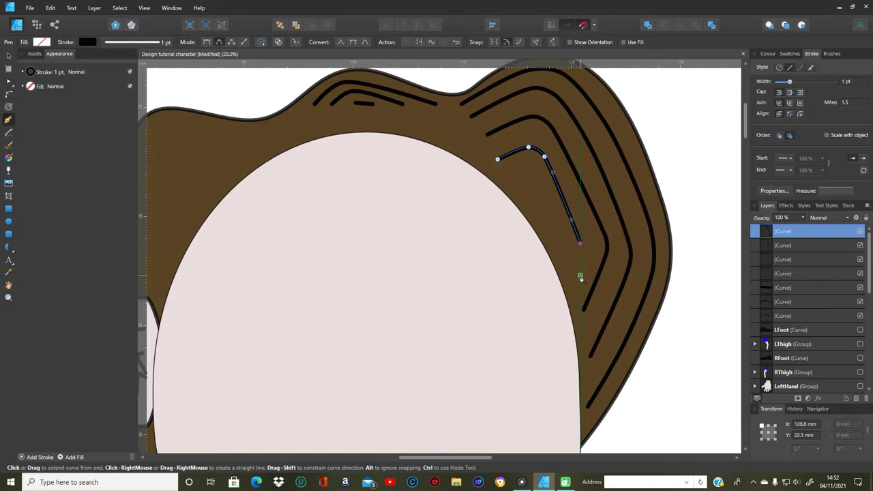
pyautogui.click(572, 280)
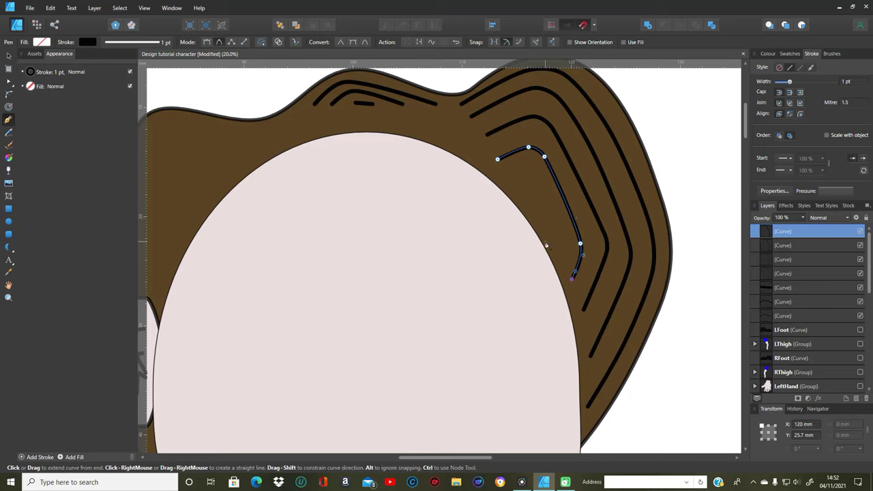
pyautogui.press('Escape')
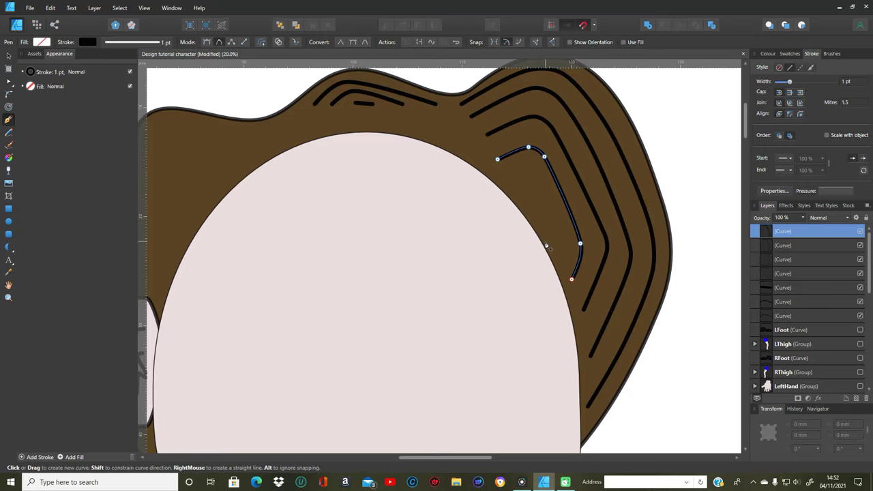
pyautogui.press('Escape')
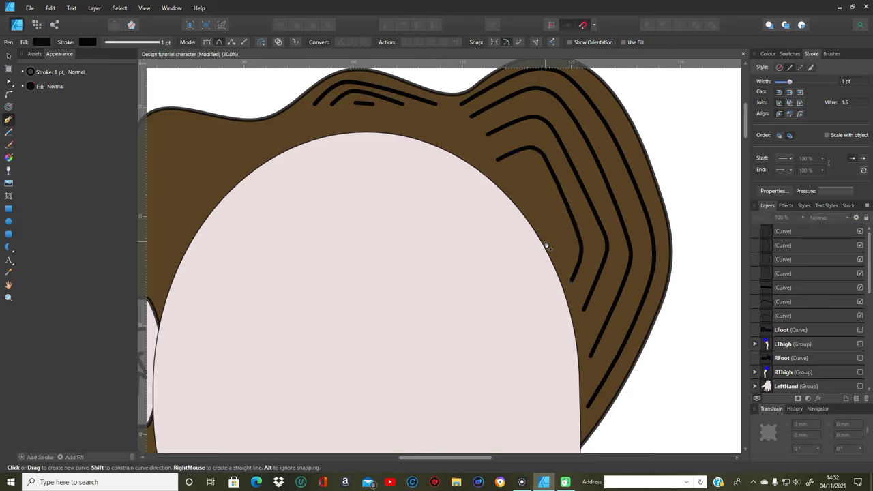
# - Draw a fifth hair line inside the fourth, ending at about X 119, Y 23.7 mm, and a straight stroke beside the face ending near X 118.1, Y 21.9 mm
pyautogui.click(532, 167)
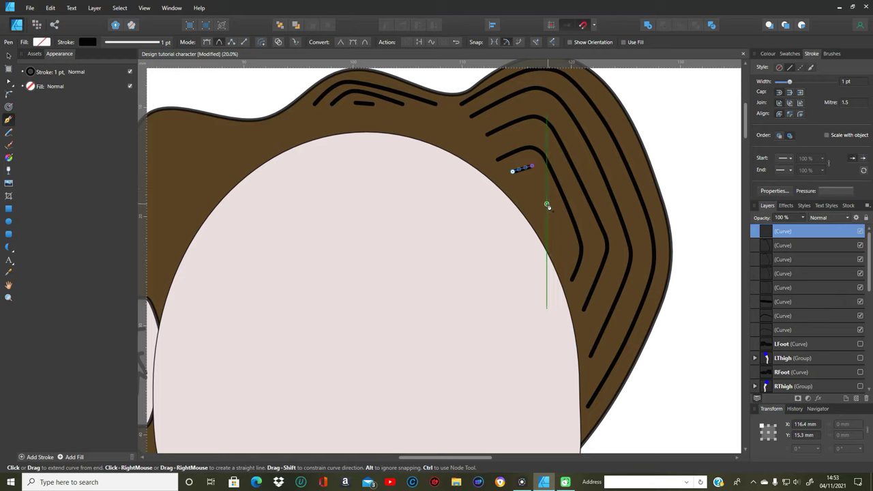
pyautogui.click(552, 206)
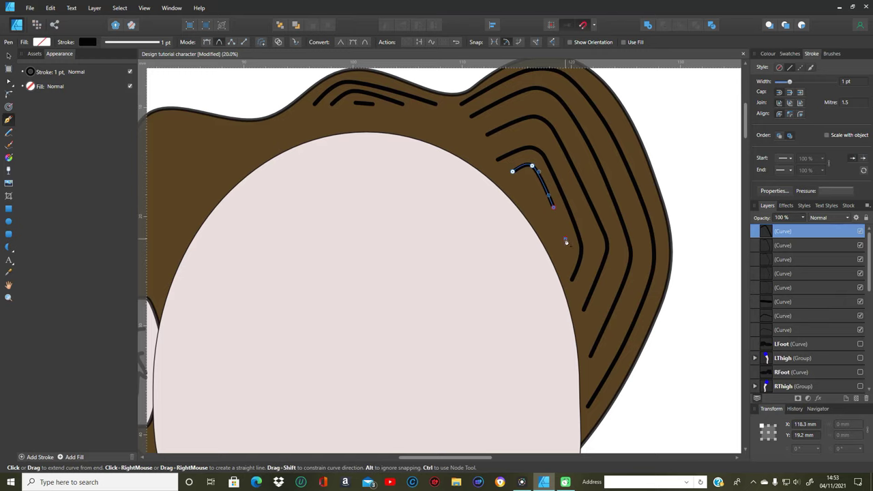
pyautogui.click(564, 237)
pyautogui.click(562, 258)
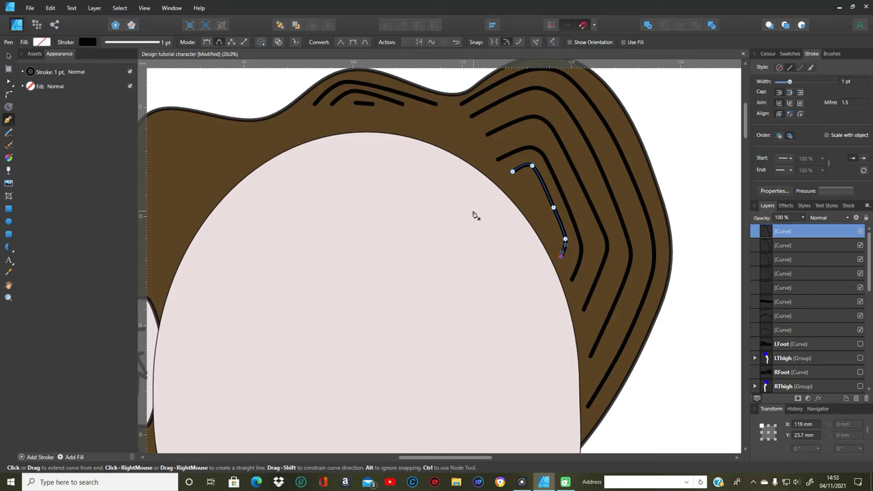
pyautogui.press('Escape')
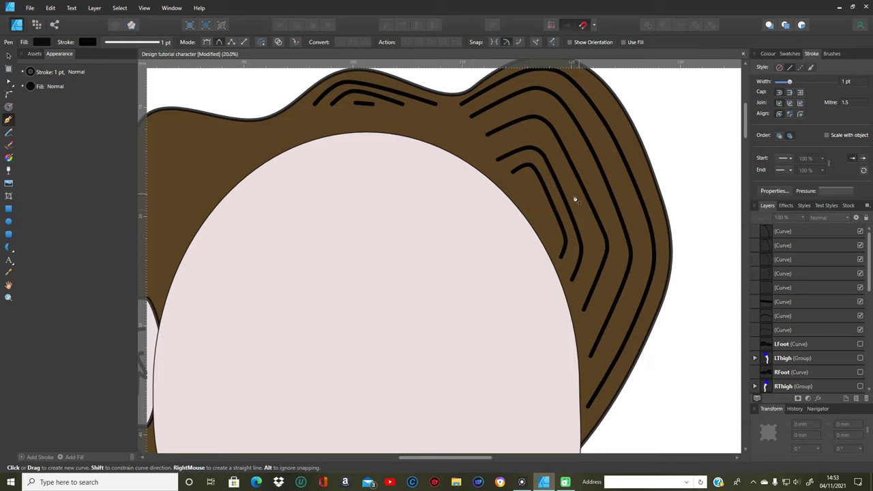
pyautogui.click(521, 184)
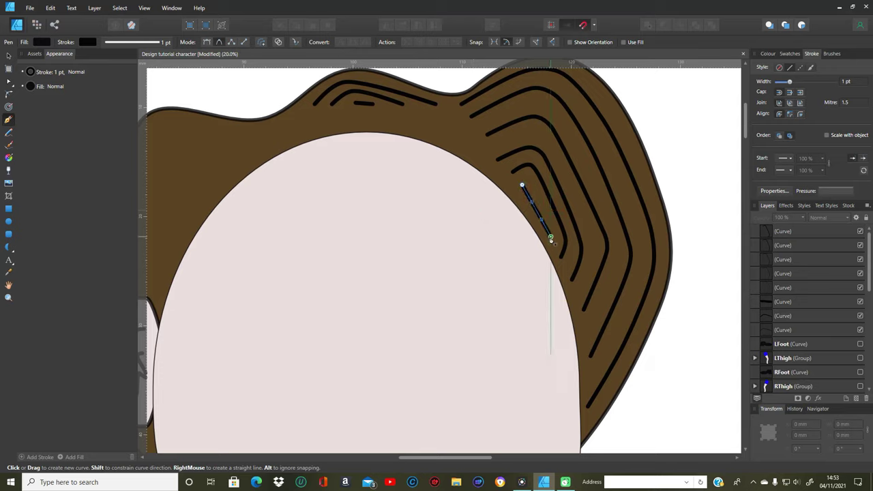
pyautogui.click(550, 238)
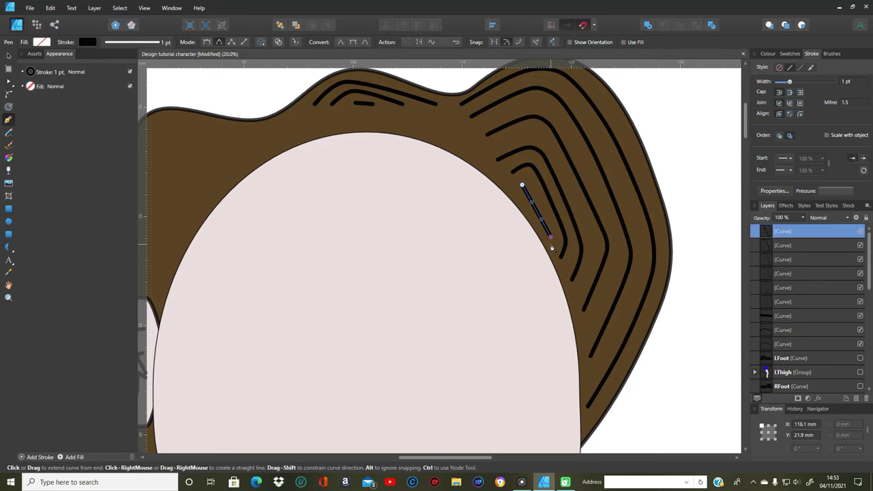
# - Select all nine finished hair line curves and nest them inside the BackHair layer, then deselect them
pyautogui.press('Escape')
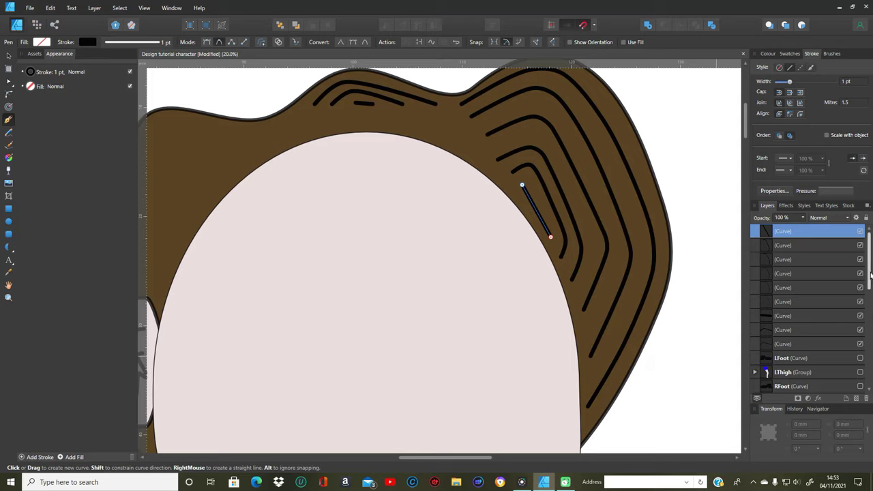
pyautogui.scroll(-1, 869, 276)
pyautogui.scroll(1, 871, 281)
pyautogui.click(9, 55)
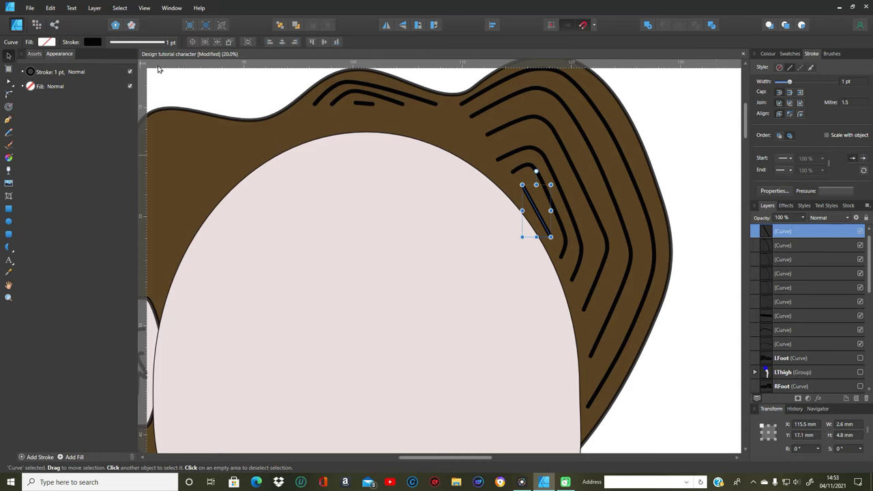
pyautogui.keyDown('shift'); pyautogui.click(791, 345); pyautogui.keyUp('shift')
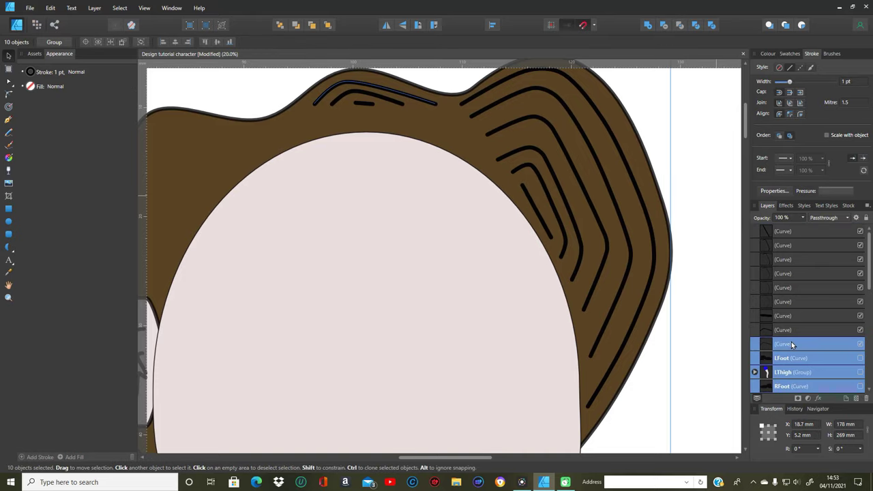
pyautogui.click(693, 293)
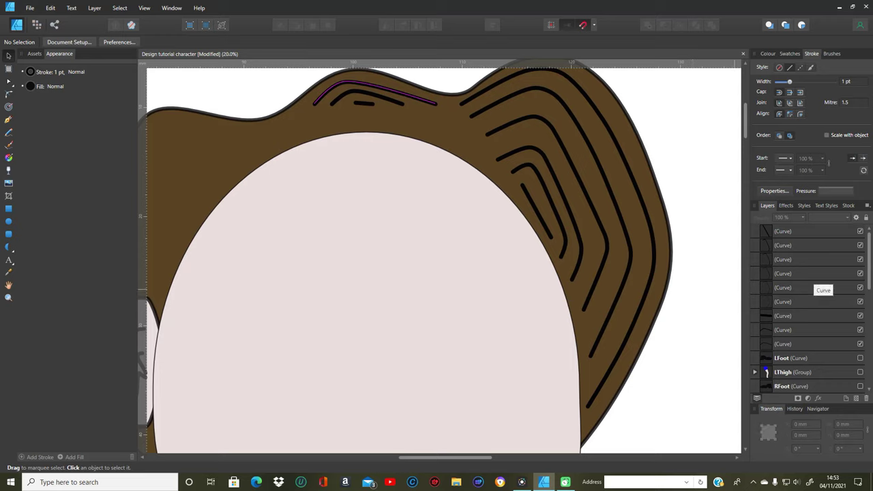
pyautogui.click(792, 344)
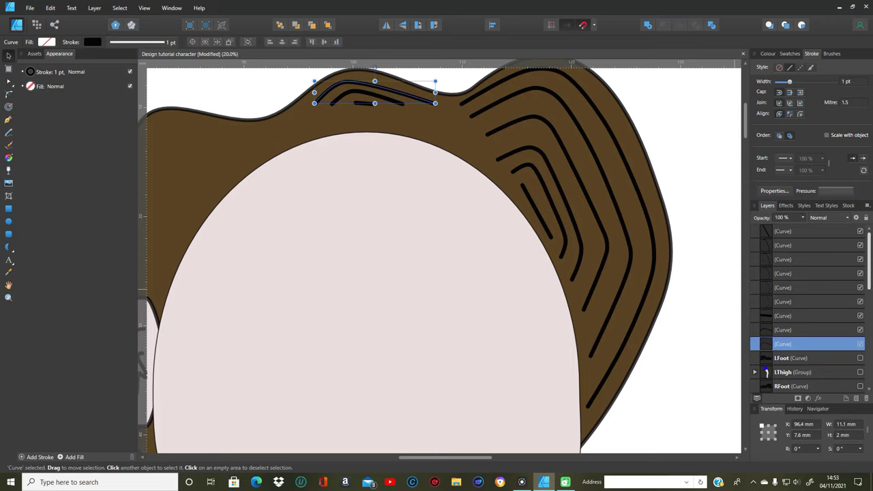
pyautogui.keyDown('shift'); pyautogui.click(808, 232); pyautogui.keyUp('shift')
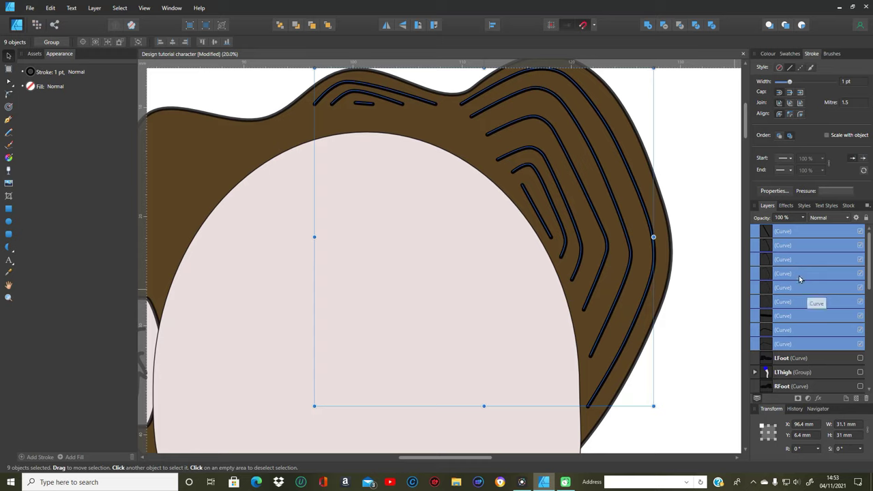
pyautogui.moveTo(800, 295); pyautogui.dragTo(815, 383)
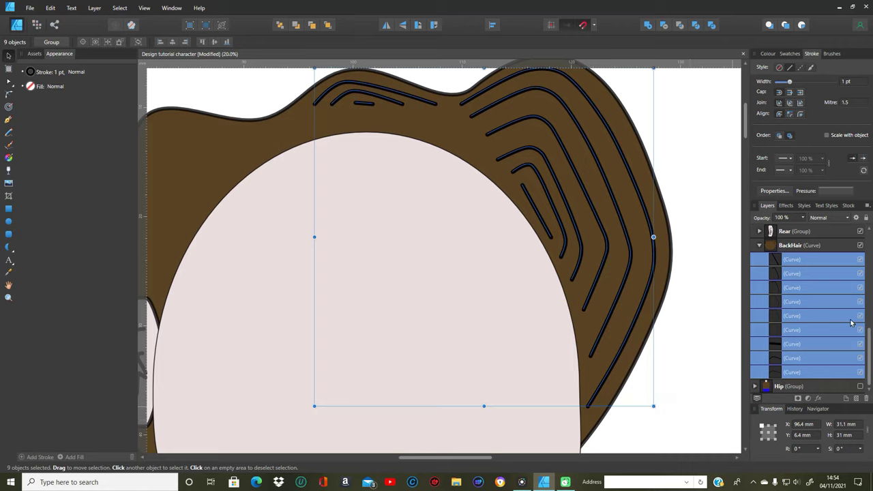
pyautogui.click(676, 383)
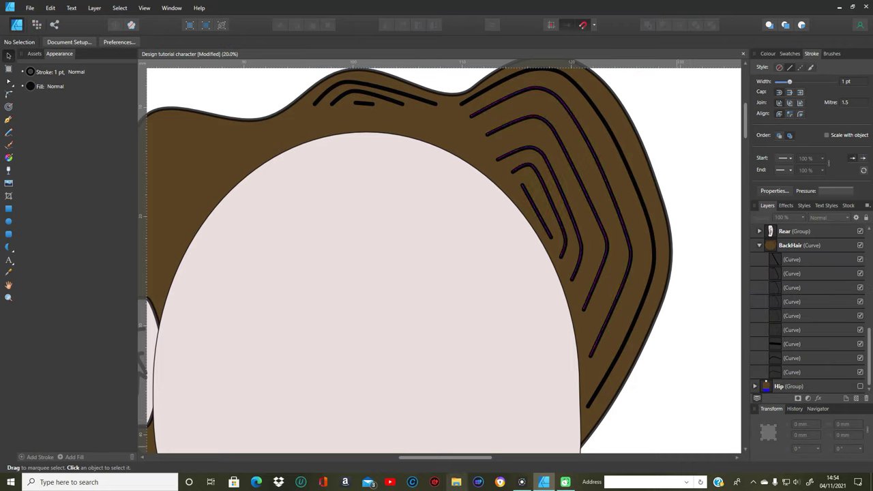
# - Hide the Rear ear group to expose the left side of the back hair
pyautogui.moveTo(433, 460); pyautogui.dragTo(371, 460)
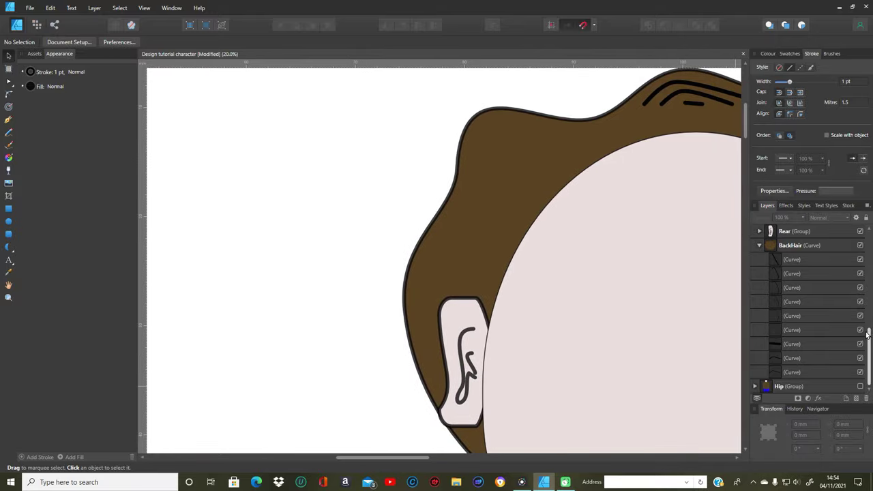
pyautogui.moveTo(869, 335); pyautogui.dragTo(868, 311)
pyautogui.click(859, 302)
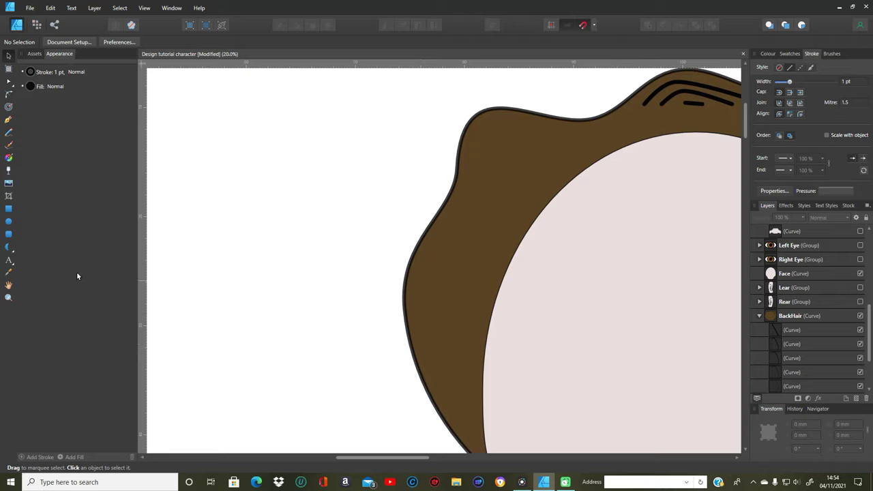
# - Draw a long wavy hair line following the back hair's left outline on its inner side, ending at about X 80.7, Y 40.4 mm
pyautogui.click(8, 121)
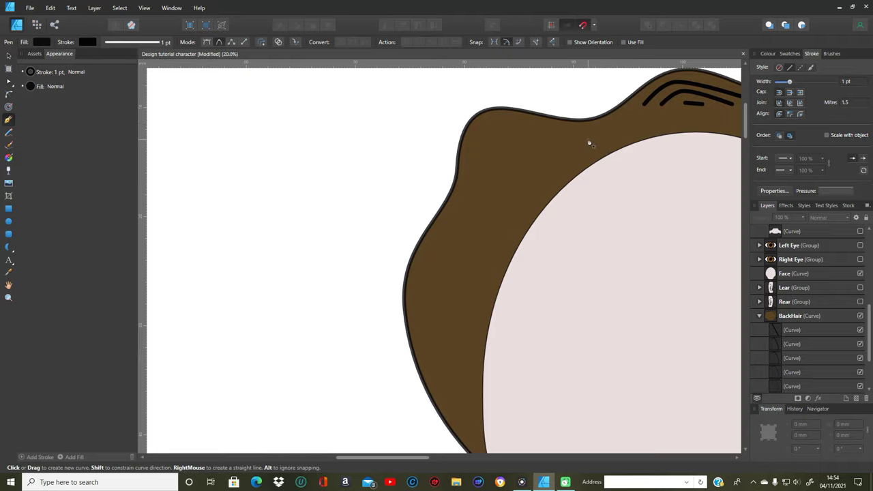
pyautogui.click(630, 114)
pyautogui.moveTo(597, 135); pyautogui.dragTo(562, 132)
pyautogui.click(558, 129)
pyautogui.moveTo(498, 129); pyautogui.dragTo(466, 166)
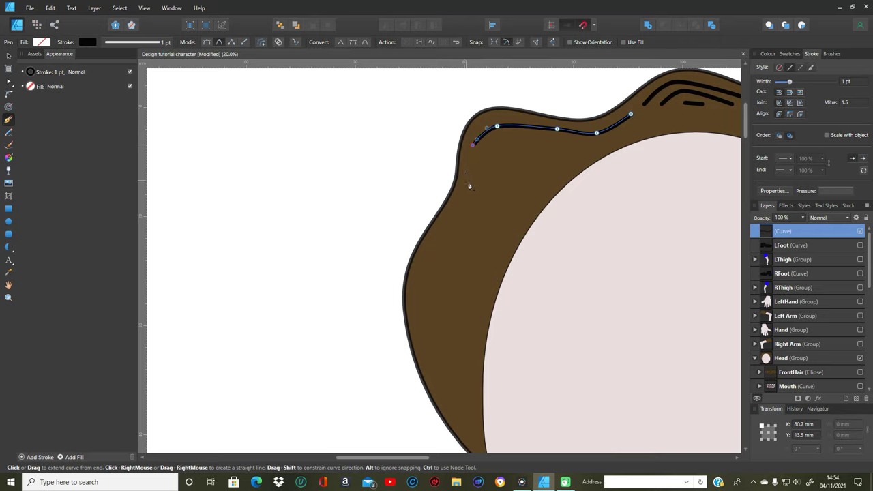
pyautogui.click(467, 190)
pyautogui.click(450, 234)
pyautogui.click(422, 277)
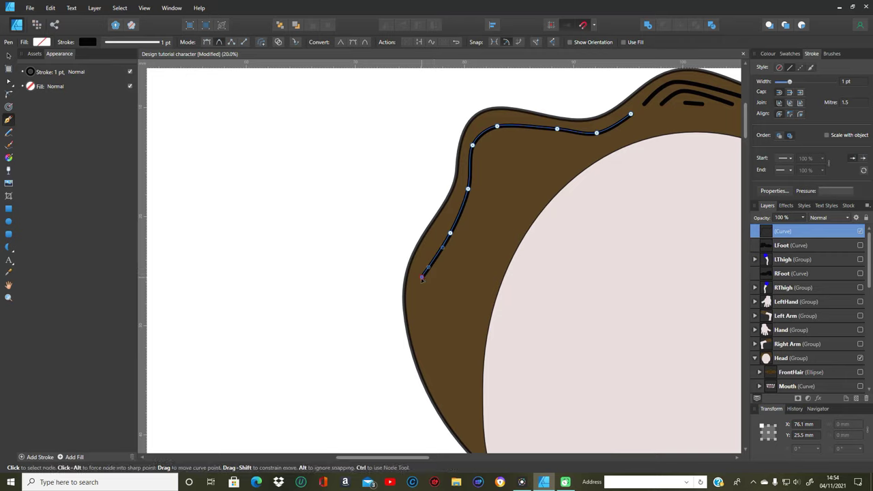
pyautogui.click(419, 326)
pyautogui.click(447, 405)
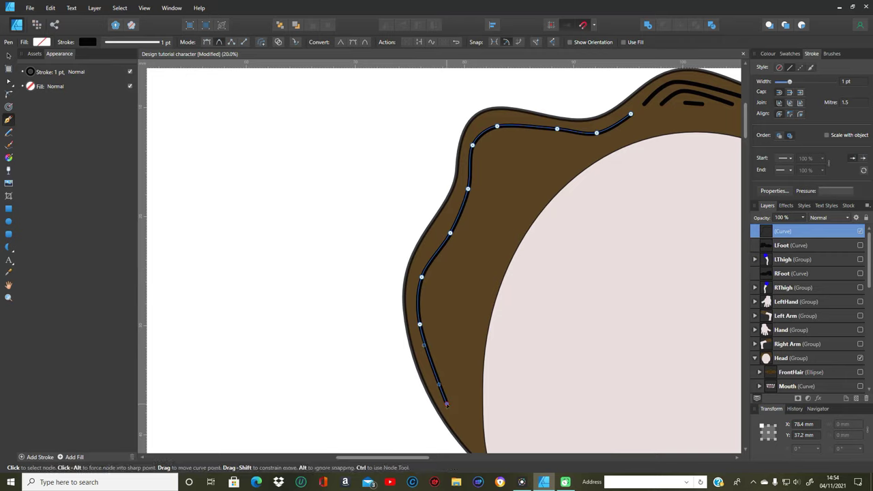
pyautogui.click(473, 440)
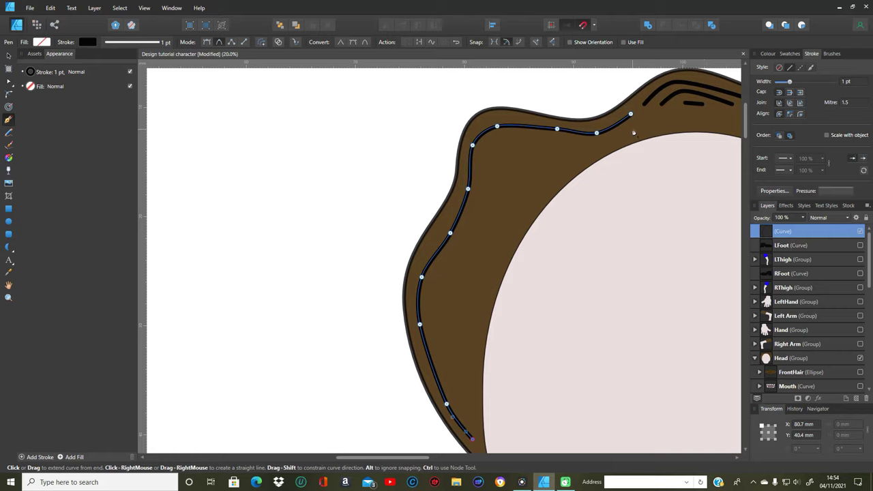
pyautogui.click(632, 129)
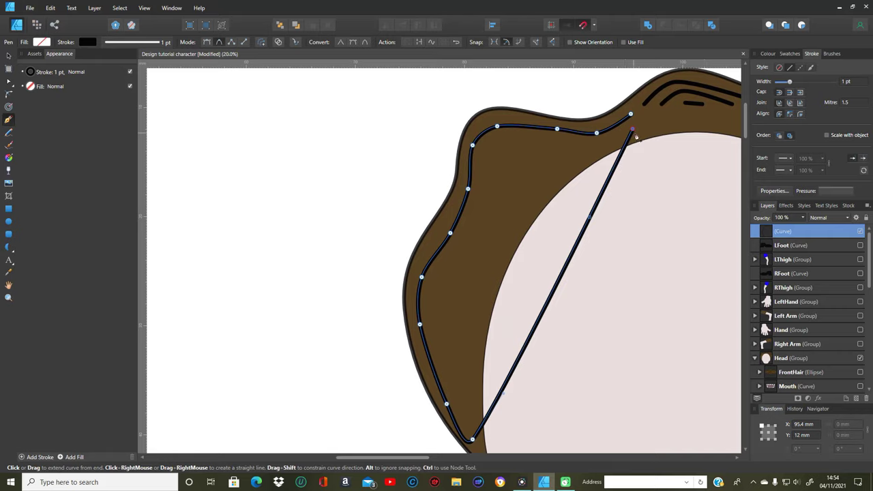
pyautogui.click(50, 8)
pyautogui.click(49, 17)
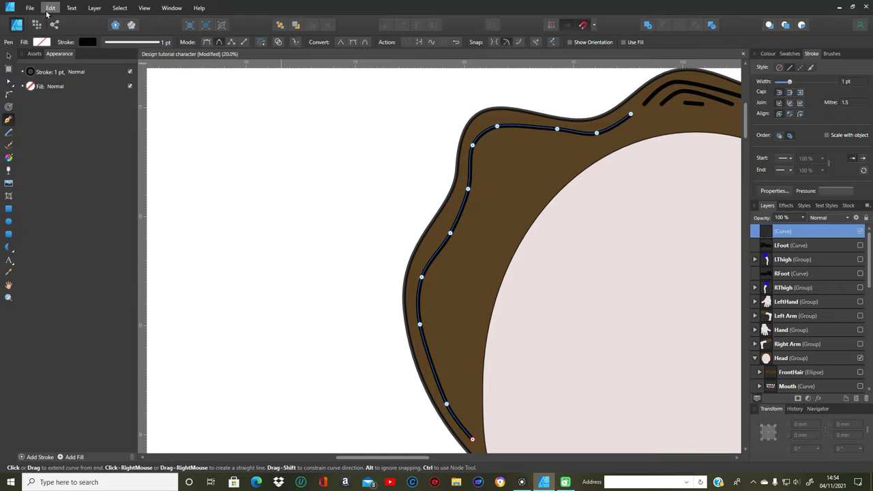
# - Deselect the outer line and draw a second hair line parallel to it on its inner side, ending just above the outer line's lower end
pyautogui.press('Escape')
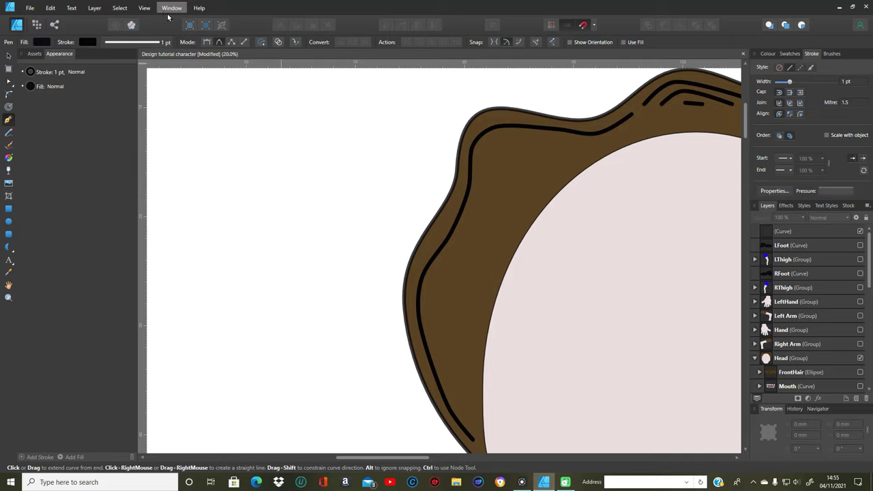
pyautogui.click(610, 144)
pyautogui.click(572, 147)
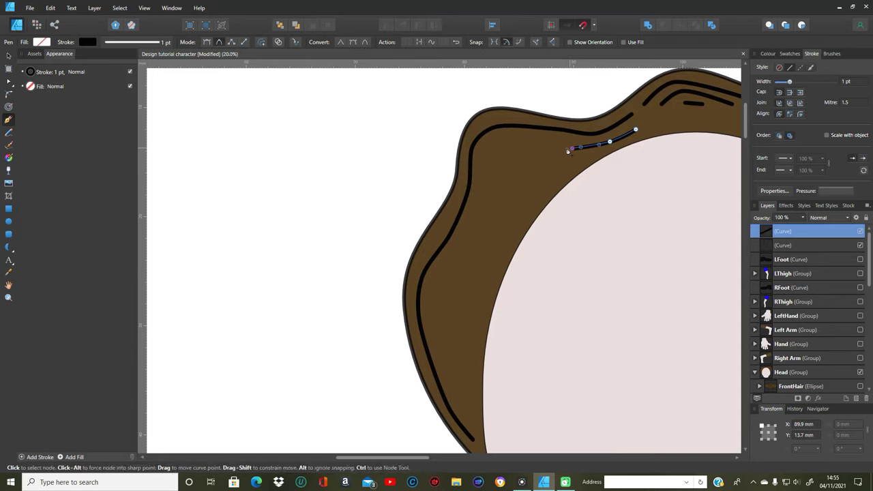
pyautogui.click(523, 148)
pyautogui.click(493, 147)
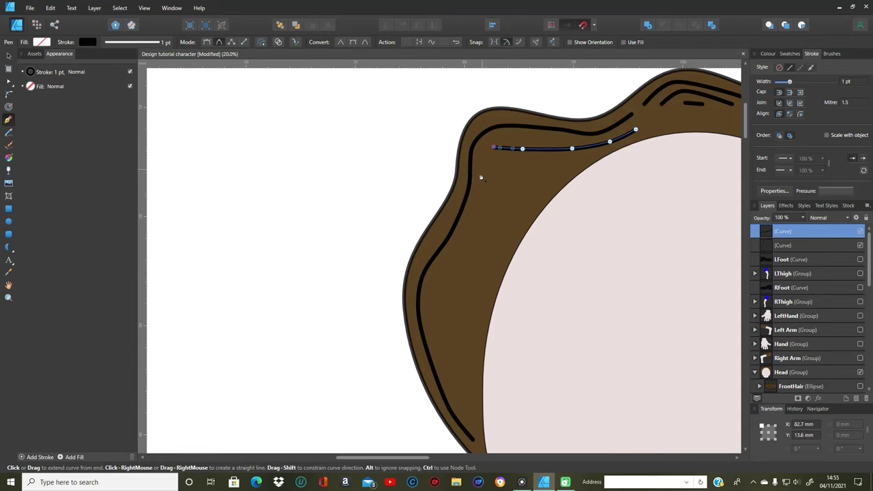
pyautogui.click(482, 199)
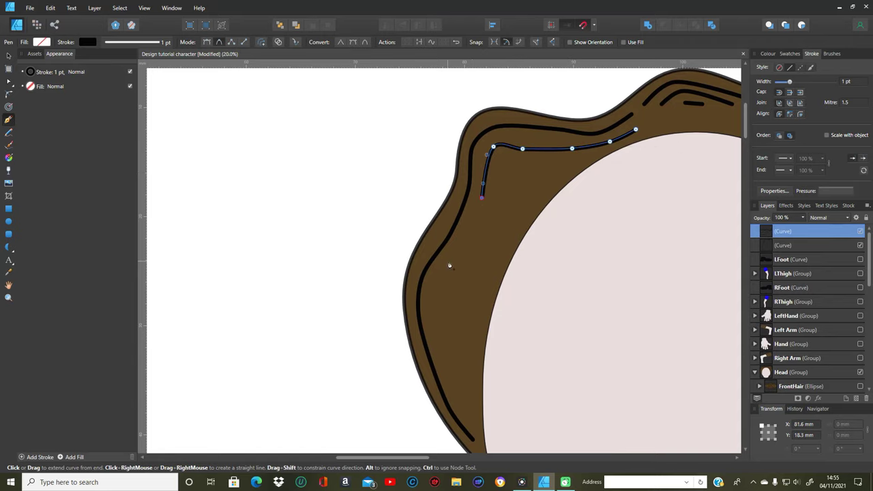
pyautogui.click(451, 266)
pyautogui.click(432, 304)
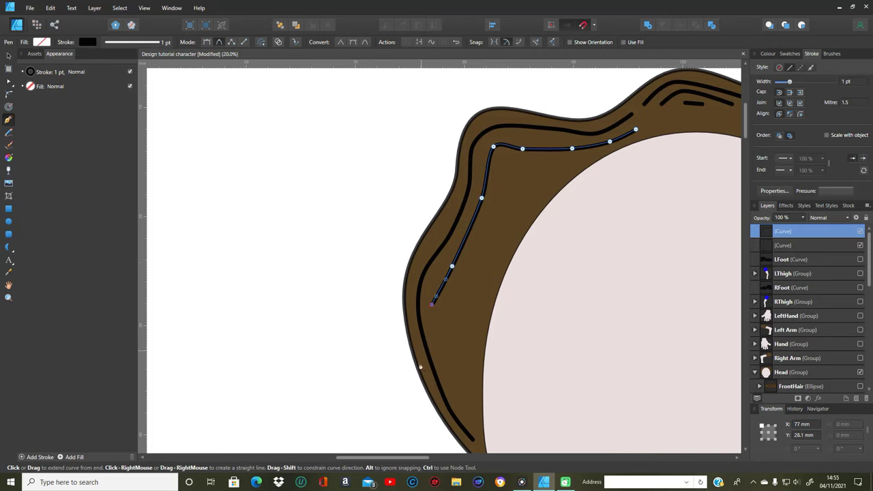
pyautogui.click(456, 393)
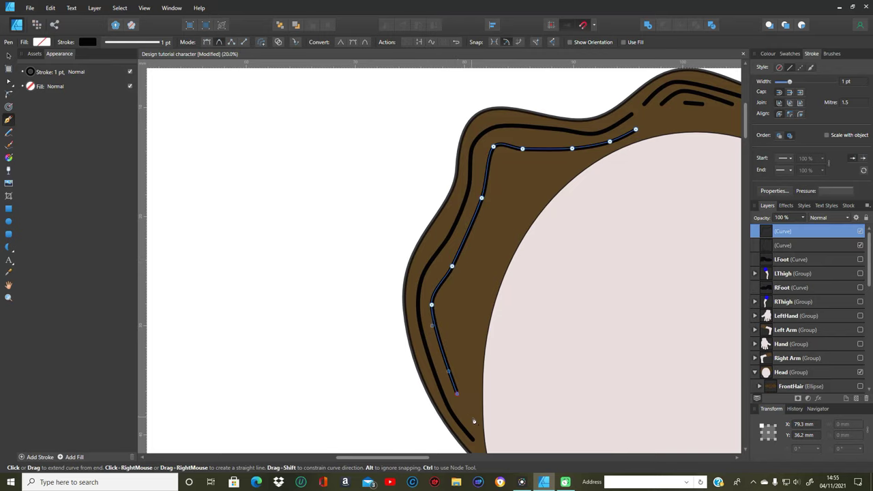
pyautogui.click(472, 420)
pyautogui.press('Escape')
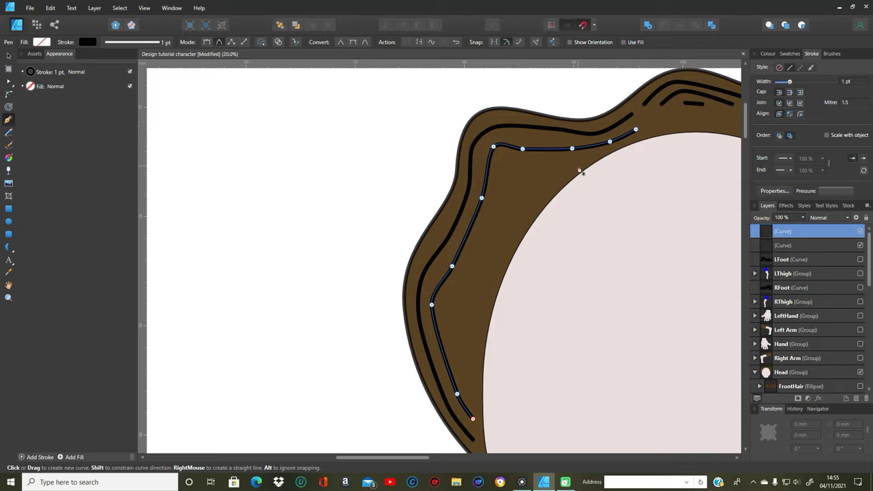
# - Draw a third, shorter hair line inside the second, ending at about X 80.7, Y 36 mm, and deselect it
pyautogui.click(531, 165)
pyautogui.click(508, 165)
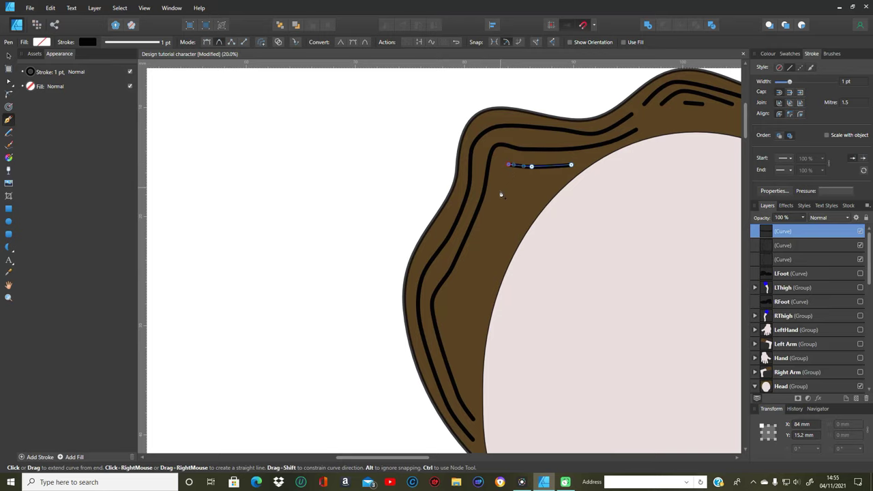
pyautogui.click(501, 195)
pyautogui.click(482, 242)
pyautogui.click(454, 305)
pyautogui.click(455, 353)
pyautogui.click(471, 390)
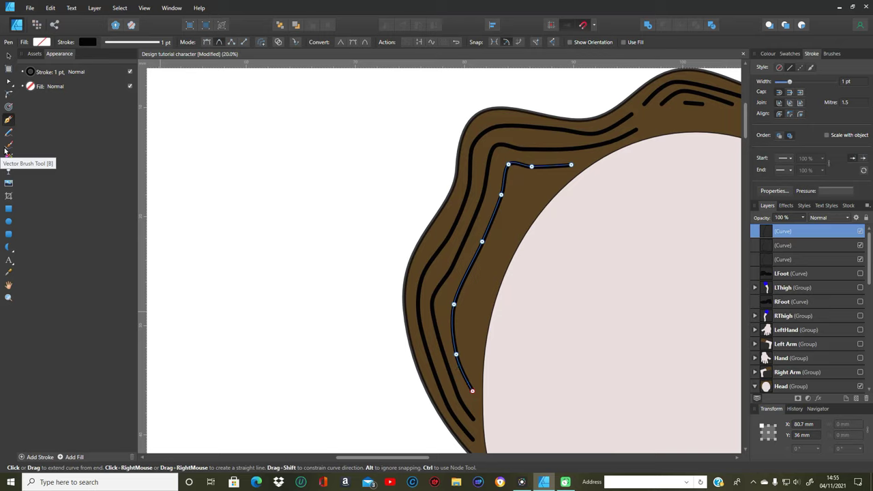
pyautogui.press('Escape')
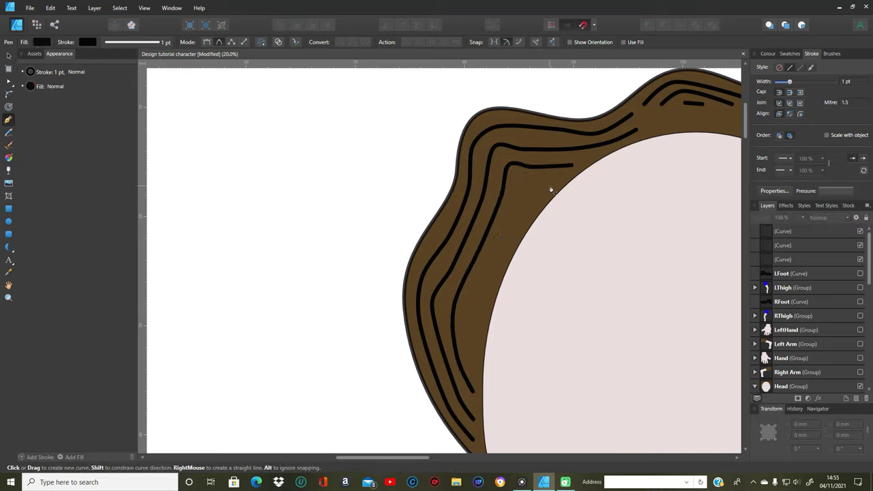
# - Draw a fourth hair line inside the third, nearer the face, ending at about X 81.2, Y 33.4 mm, and deselect it
pyautogui.click(549, 186)
pyautogui.click(524, 185)
pyautogui.click(506, 218)
pyautogui.click(484, 273)
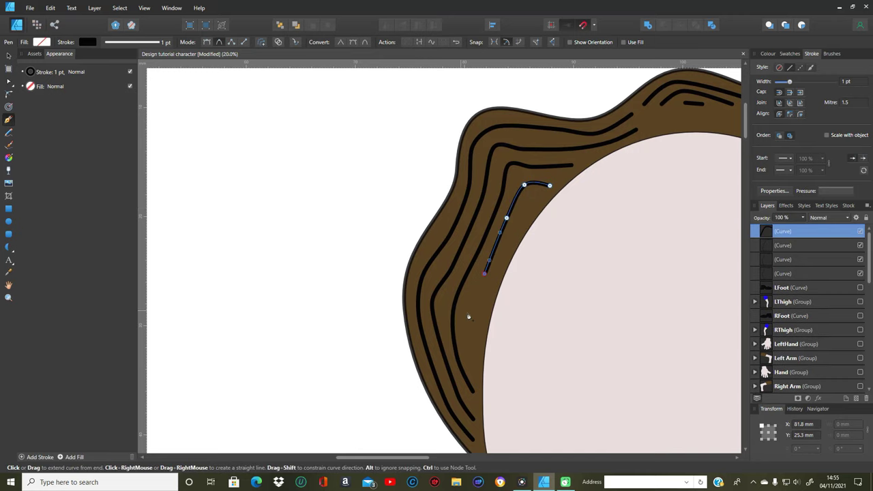
pyautogui.click(466, 316)
pyautogui.moveTo(470, 351); pyautogui.dragTo(477, 363)
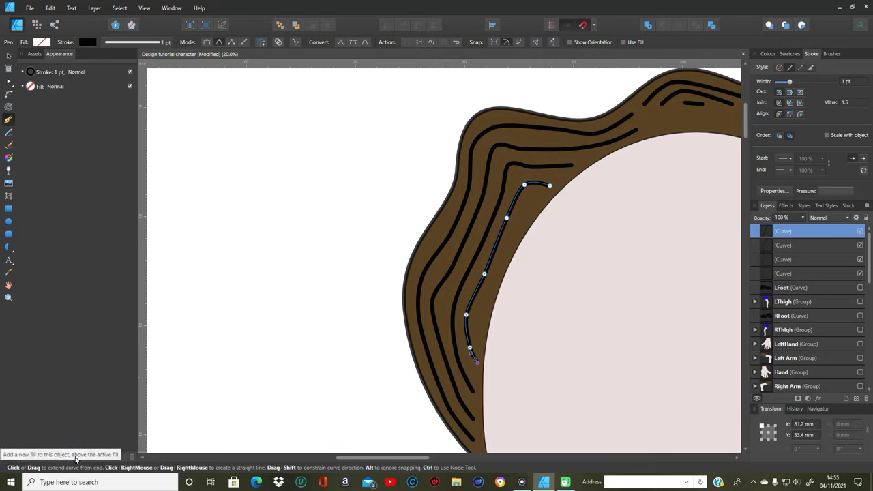
pyautogui.hotkey('ctrl', 'd')
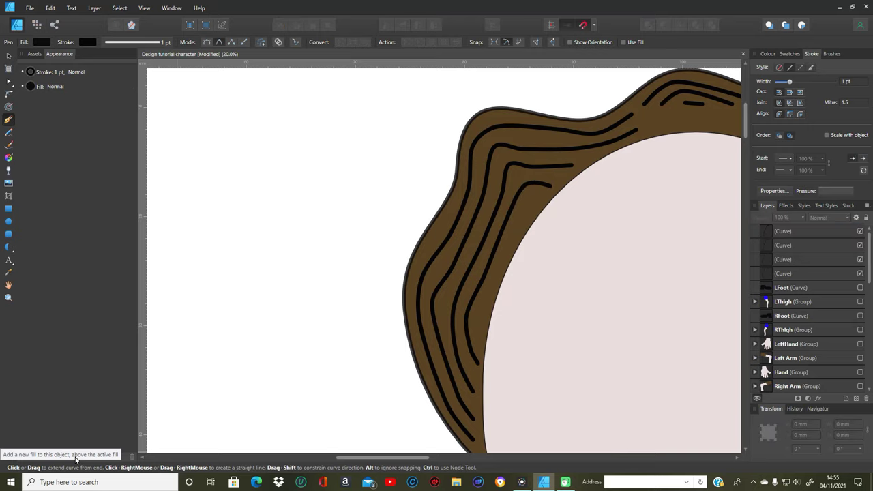
# - Draw a straight hair stroke between the fourth line and the face, ending at about X 81.4, Y 29.5 mm, and deselect it
pyautogui.click(531, 204)
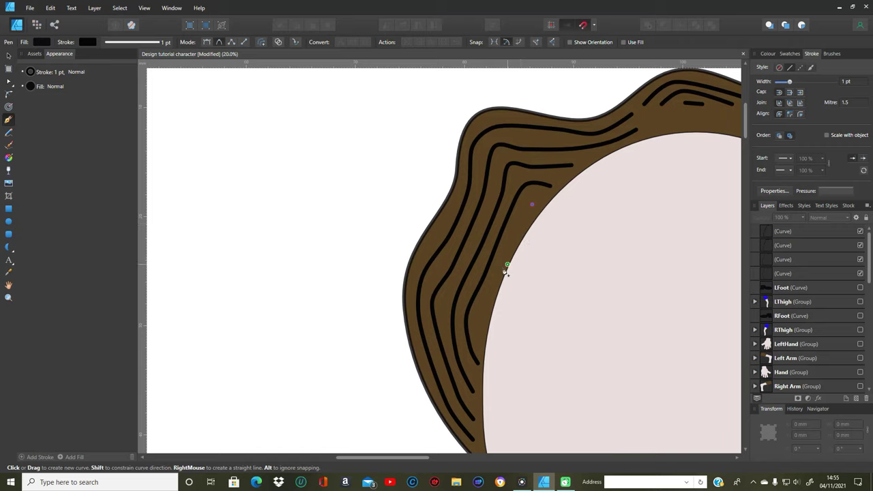
pyautogui.click(481, 321)
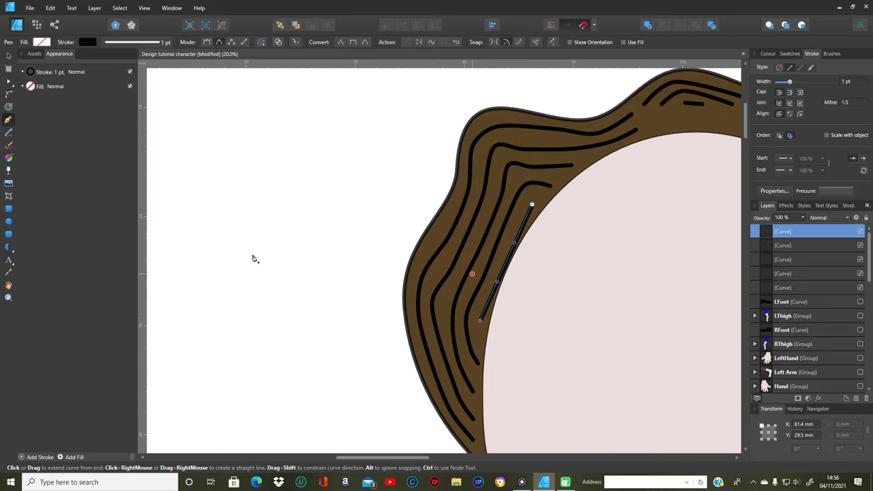
pyautogui.click(9, 81)
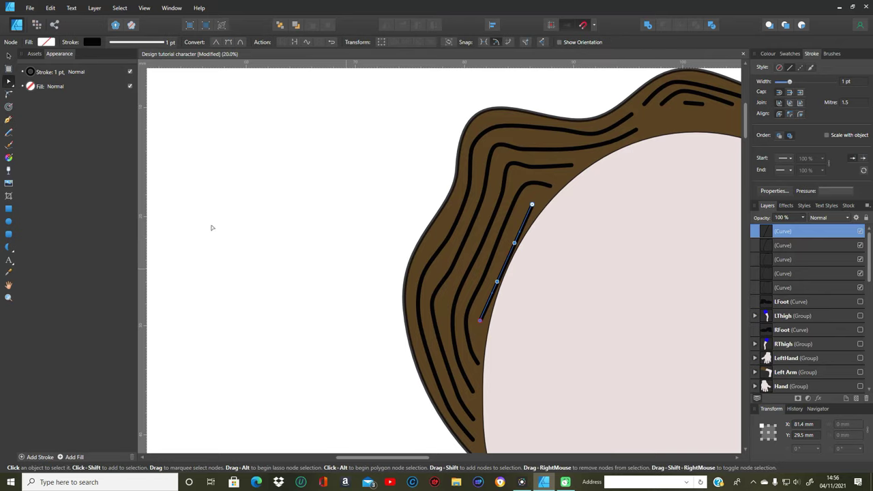
pyautogui.click(184, 214)
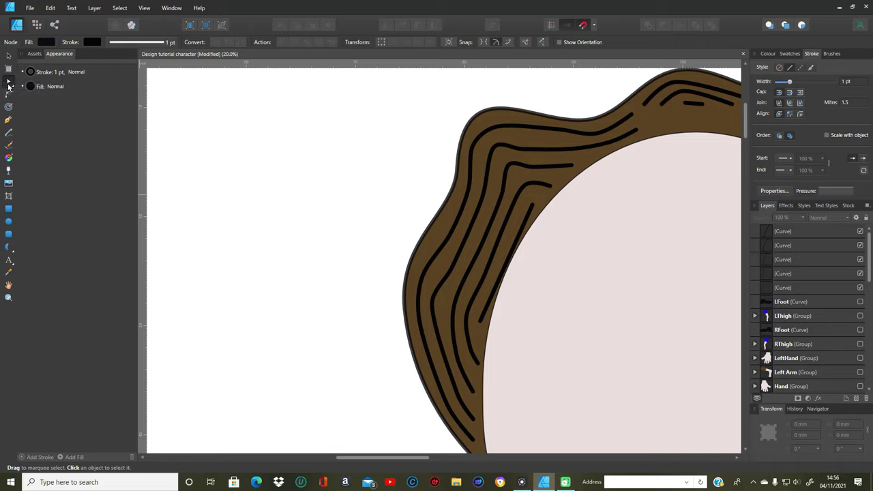
# - Bend the middle of the straight hair stroke outward so it follows the curve of the face's edge
pyautogui.moveTo(10, 87); pyautogui.dragTo(68, 87)
pyautogui.click(507, 268)
pyautogui.moveTo(507, 268); pyautogui.dragTo(501, 264)
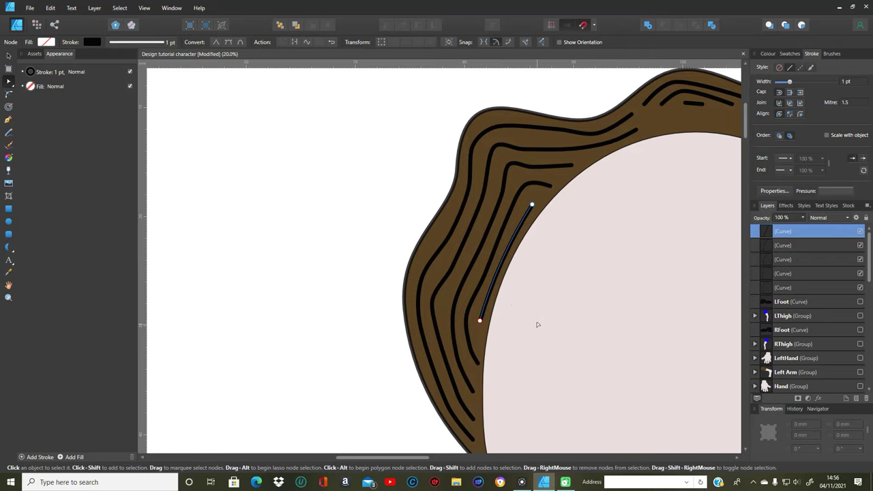
# - Select the five new hair curves drawn on the hair's left side and nest them inside the BackHair layer
pyautogui.moveTo(397, 458); pyautogui.dragTo(455, 463)
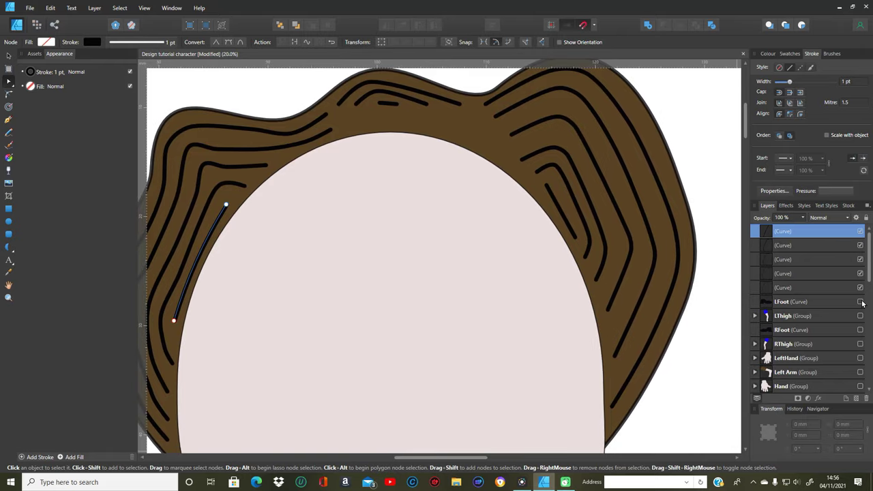
pyautogui.keyDown('shift'); pyautogui.click(800, 288); pyautogui.keyUp('shift')
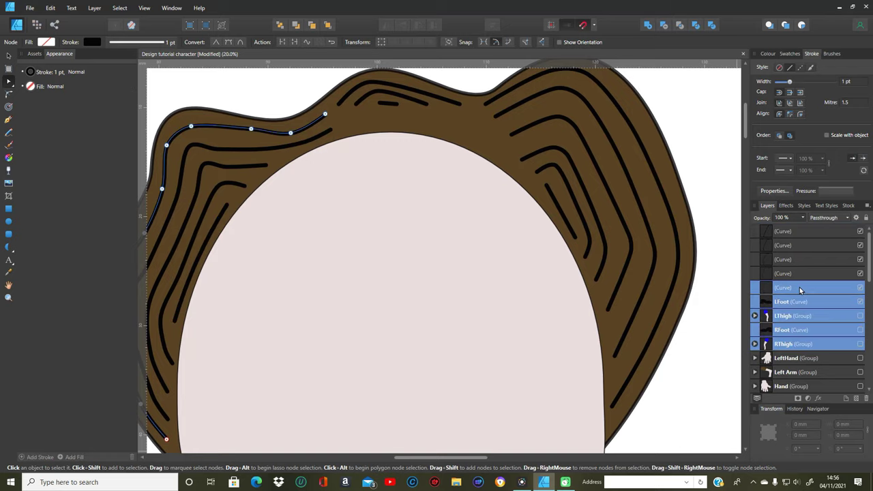
pyautogui.click(724, 270)
pyautogui.click(791, 232)
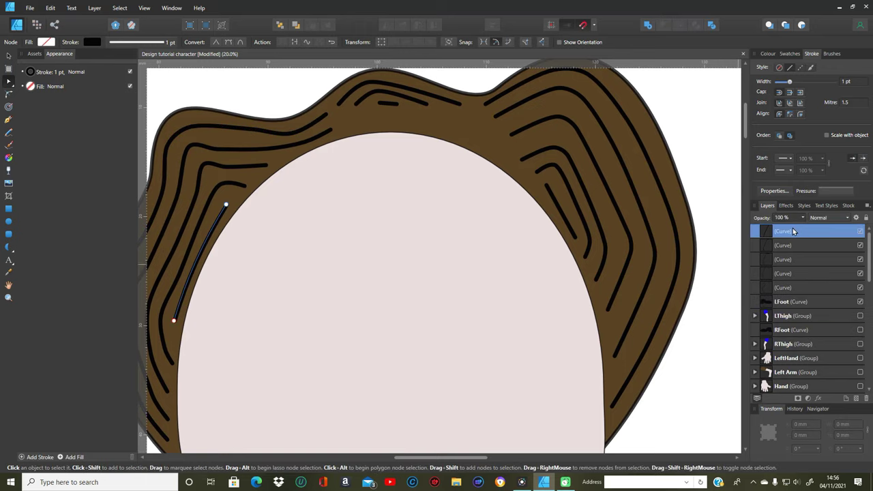
pyautogui.keyDown('shift'); pyautogui.click(799, 286); pyautogui.keyUp('shift')
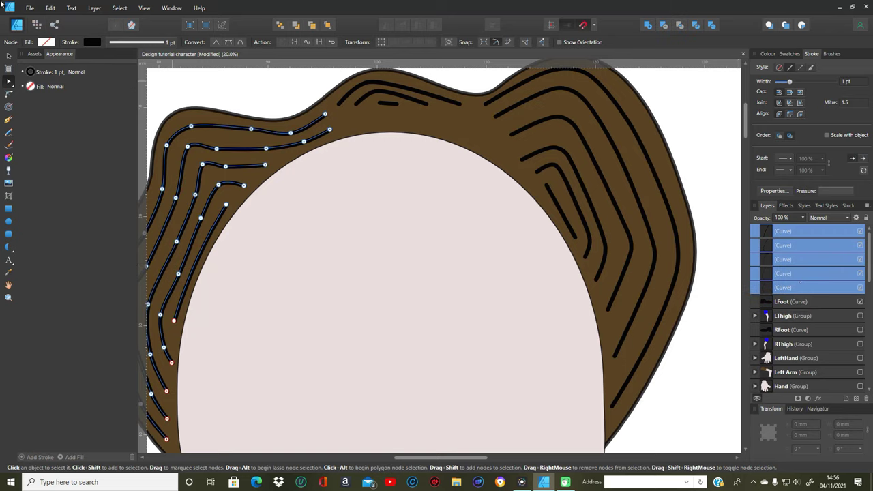
pyautogui.click(8, 55)
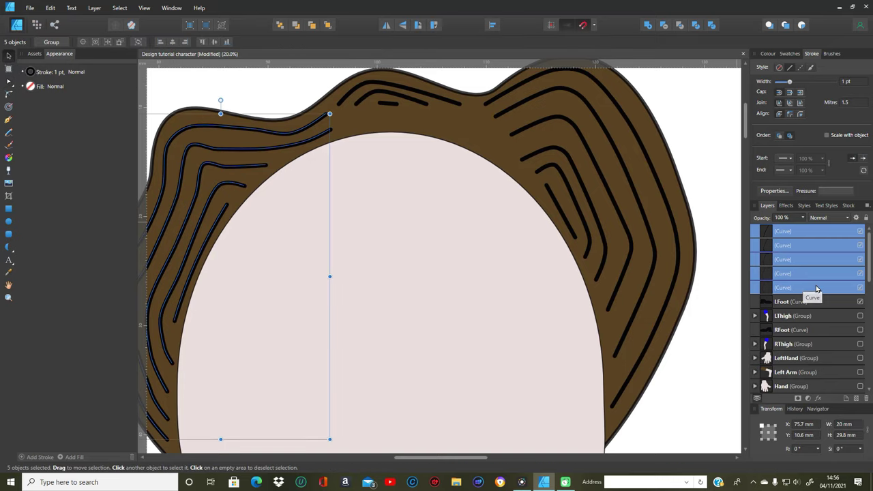
pyautogui.moveTo(812, 288)
pyautogui.mouseDown()
pyautogui.moveTo(822, 353)
pyautogui.moveTo(847, 379)
pyautogui.moveTo(833, 370)
pyautogui.mouseUp()
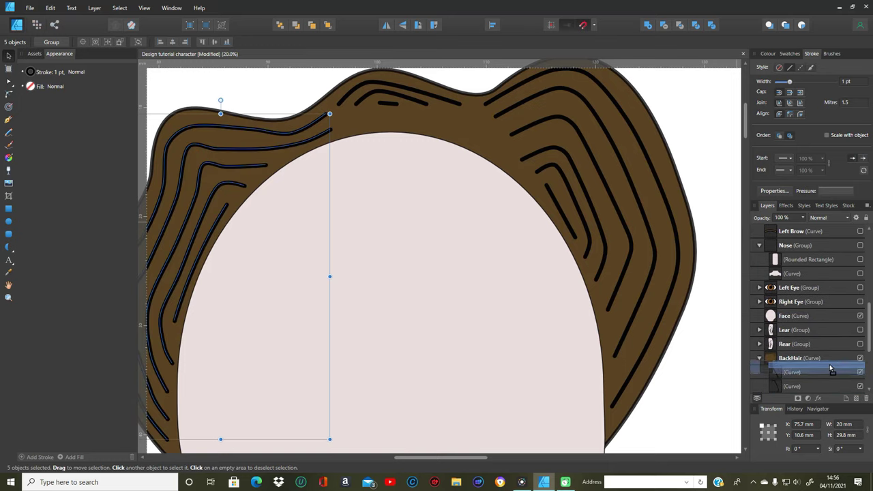
pyautogui.scroll(-2, 834, 374)
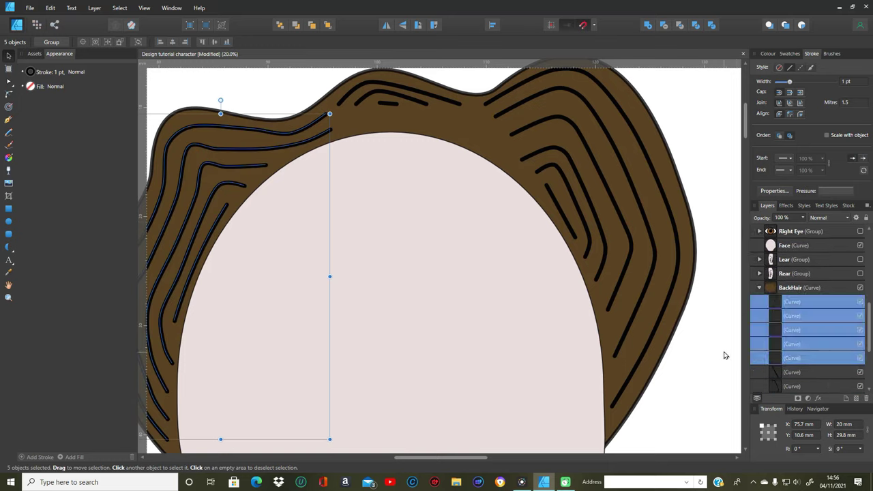
# - Turn on visibility for the LeftHand, Left Arm, Hand, Right Arm, LThigh, RFoot and RThigh layers
pyautogui.moveTo(871, 315); pyautogui.dragTo(865, 246)
pyautogui.click(860, 232)
pyautogui.click(860, 245)
pyautogui.click(860, 259)
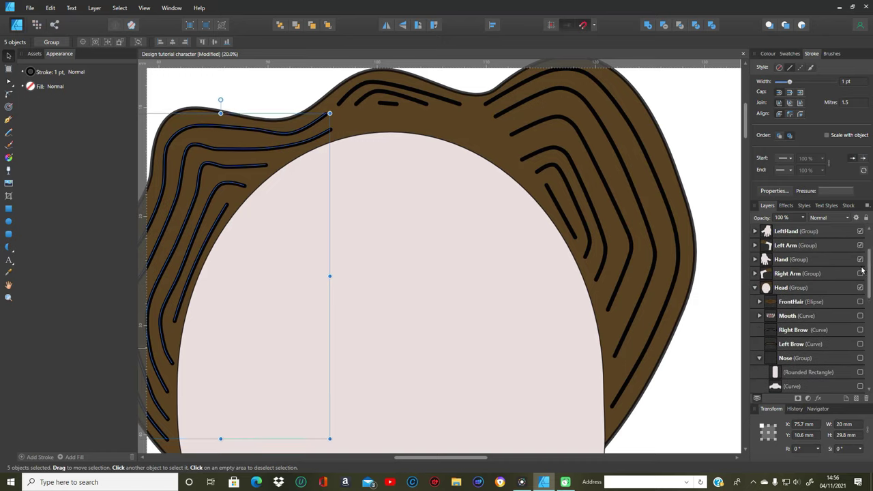
pyautogui.click(860, 273)
pyautogui.scroll(2, 866, 259)
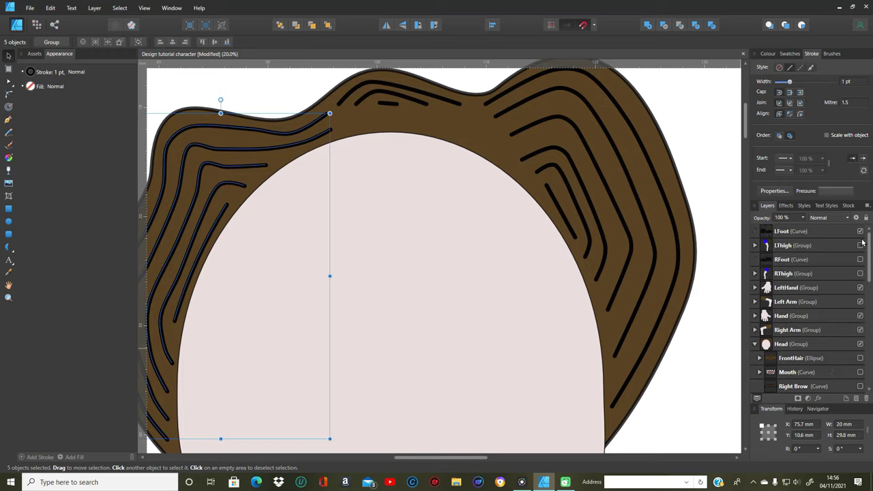
pyautogui.click(860, 245)
pyautogui.click(860, 259)
# - Turn on visibility for the FrontHair, Mouth, Right Brow and Left Brow layers in the Head group
pyautogui.click(860, 371)
pyautogui.click(860, 386)
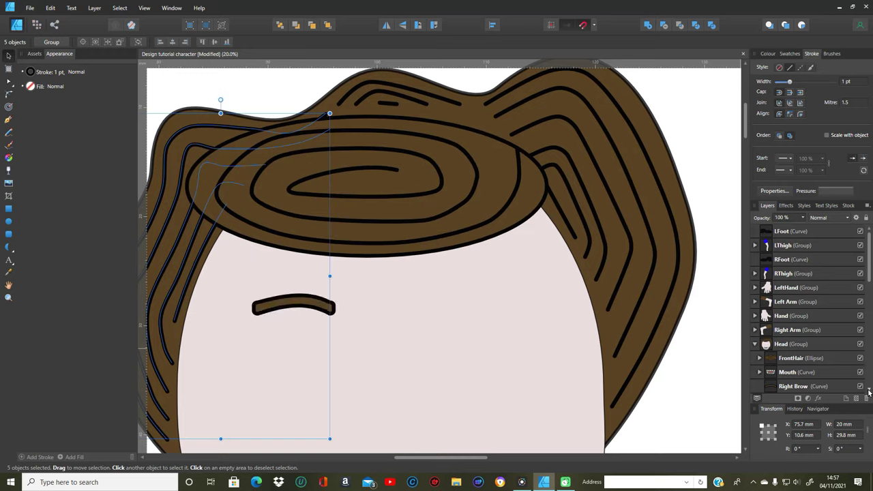
pyautogui.click(869, 389)
pyautogui.click(869, 389)
pyautogui.click(868, 389)
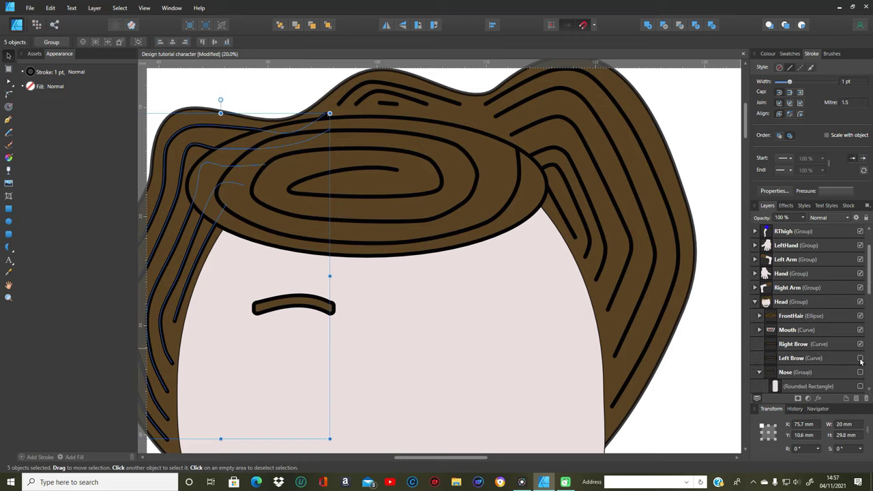
pyautogui.click(860, 358)
# - Turn on visibility for the Nose group together with its rounded rectangle and curve
pyautogui.click(860, 372)
pyautogui.click(860, 387)
pyautogui.click(869, 389)
pyautogui.click(869, 388)
pyautogui.click(868, 389)
pyautogui.click(868, 389)
pyautogui.click(868, 388)
pyautogui.click(860, 330)
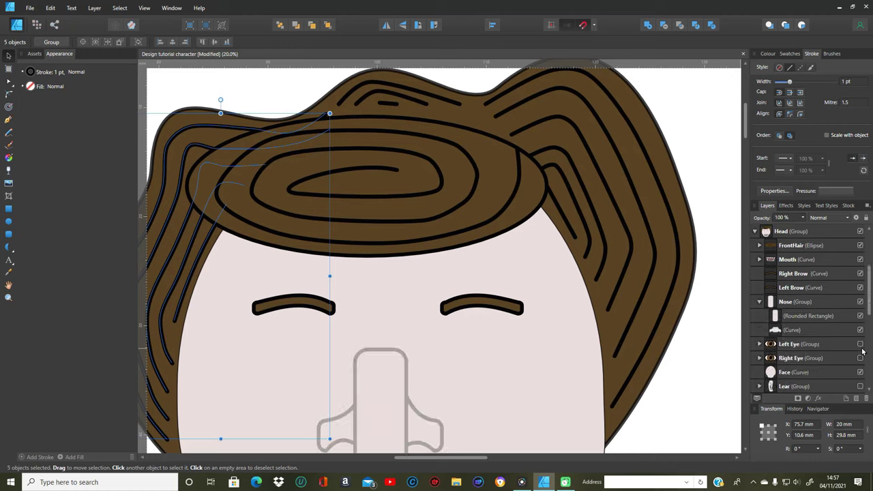
# - Turn on visibility for the Left Eye, Right Eye, Lear and Rear groups in the Head group
pyautogui.click(860, 344)
pyautogui.click(860, 359)
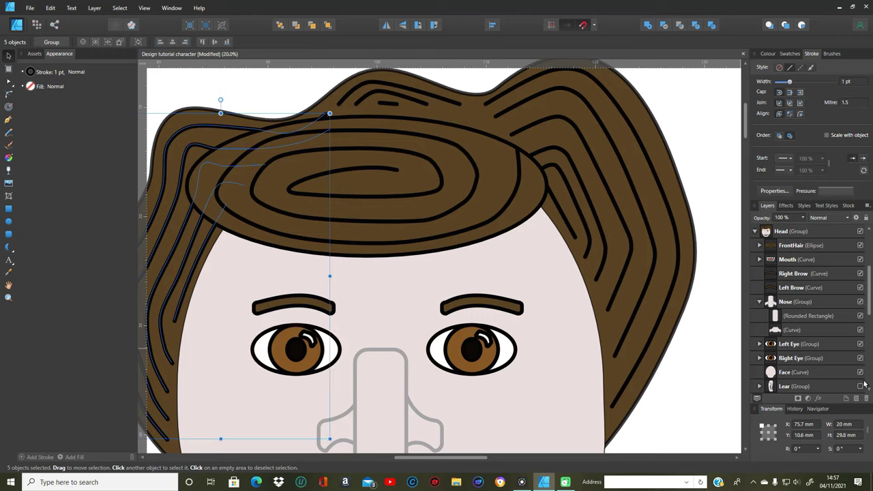
pyautogui.click(860, 387)
pyautogui.scroll(-3, 866, 388)
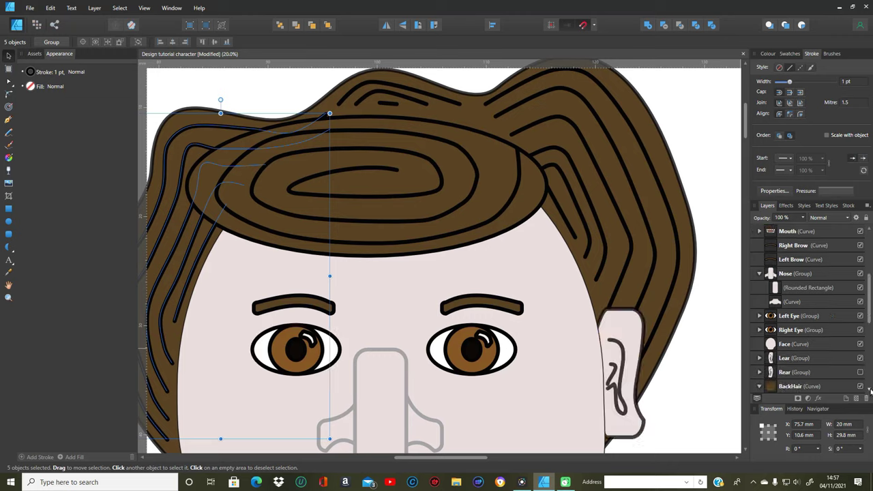
pyautogui.click(861, 358)
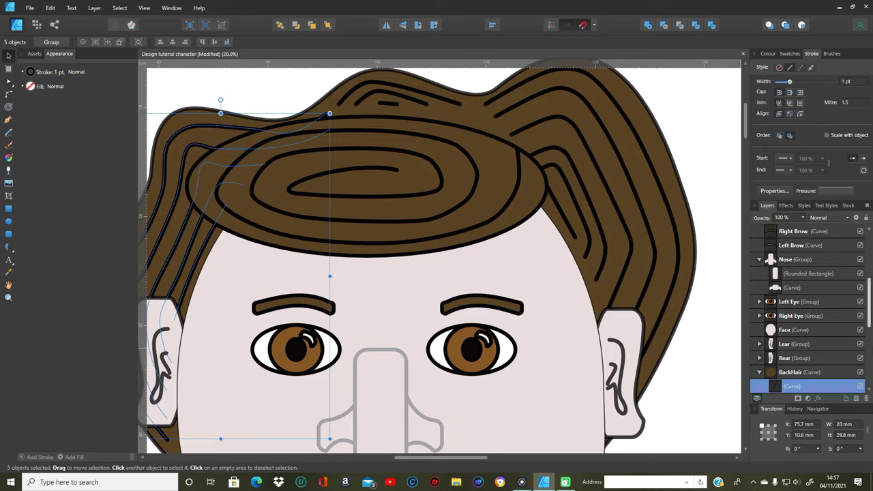
pyautogui.scroll(-5, 869, 326)
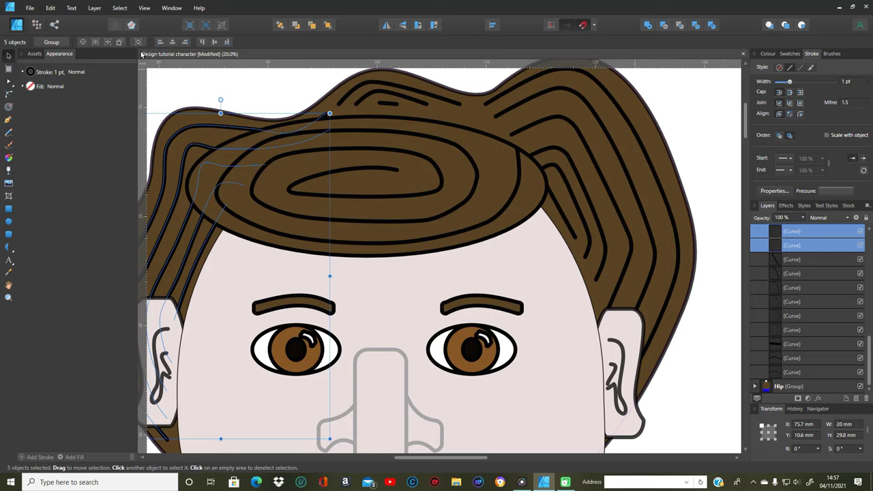
# - Fit the whole page in view and clear the selection to check the complete character
pyautogui.click(146, 9)
pyautogui.moveTo(142, 17)
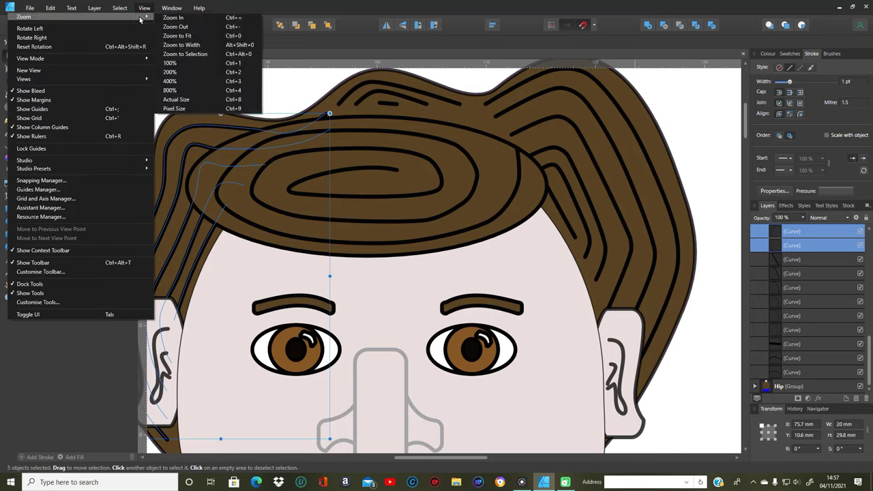
pyautogui.click(212, 37)
pyautogui.click(677, 286)
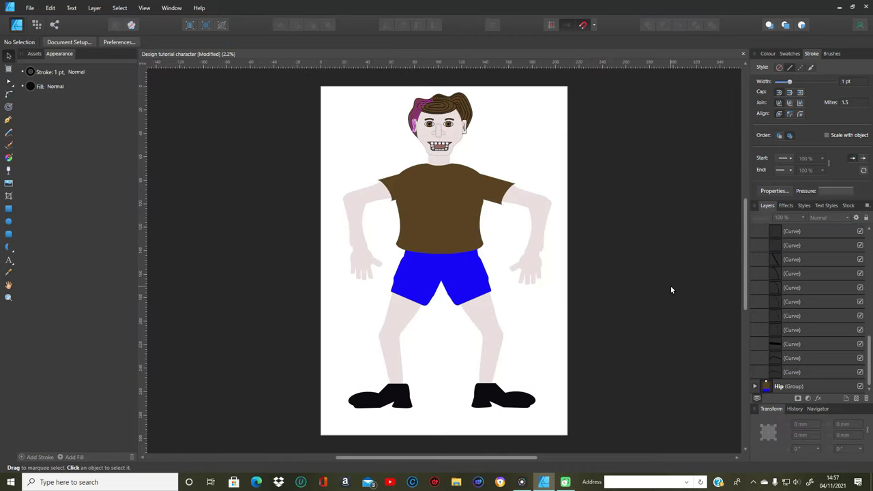